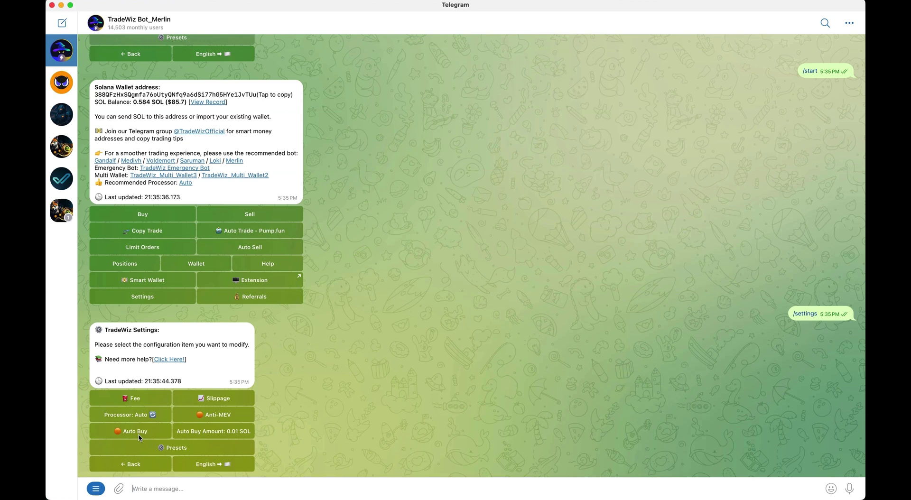
# Turn on Auto Buy in the TradeWiz bot and dismiss its amount prompt
pyautogui.click(127, 437)
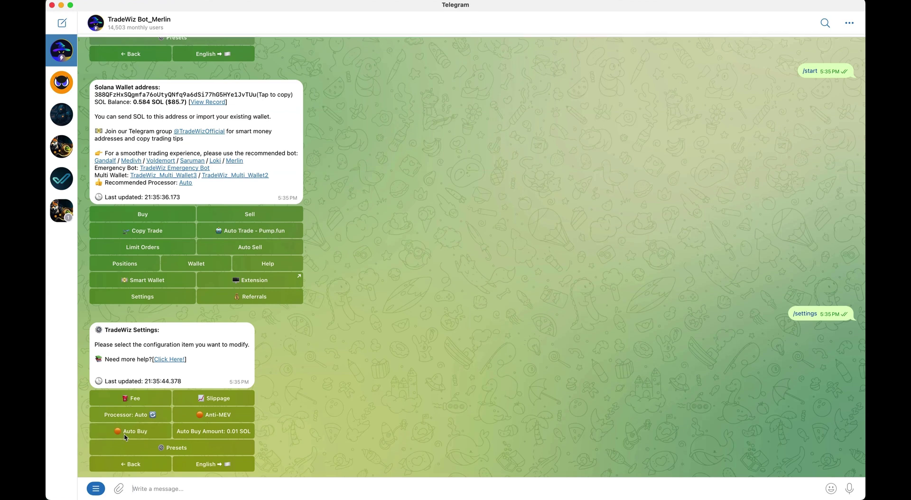
pyautogui.click(221, 432)
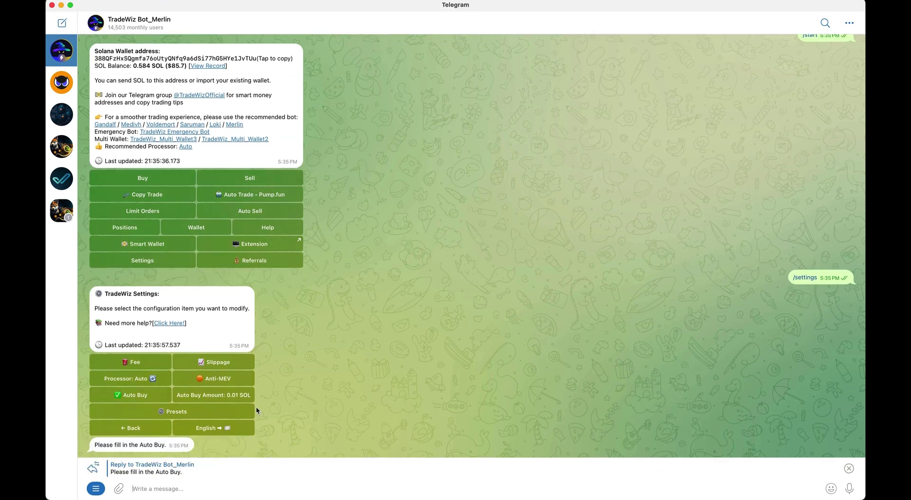
pyautogui.click(849, 470)
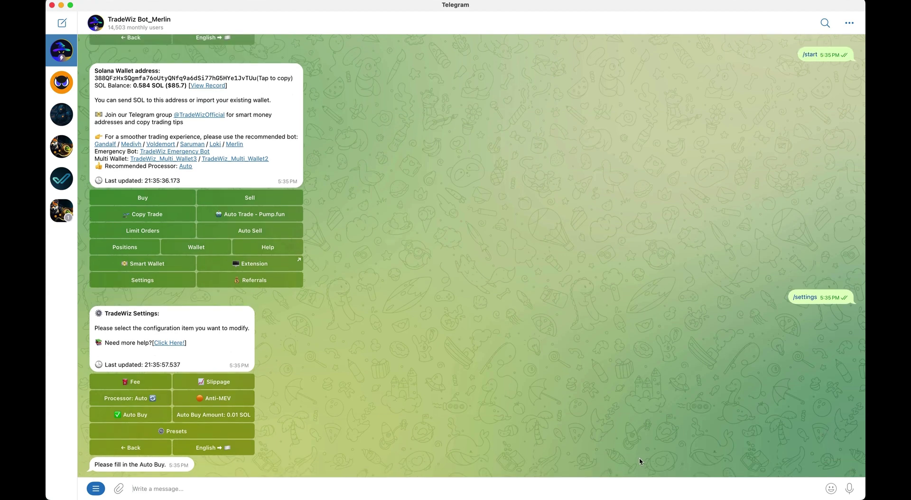
# Send the NEXUS contract address from Axiom to auto-buy 0.01 SOL, sell 100%, then reopen settings
pyautogui.hotkey('ctrl', 'Left')
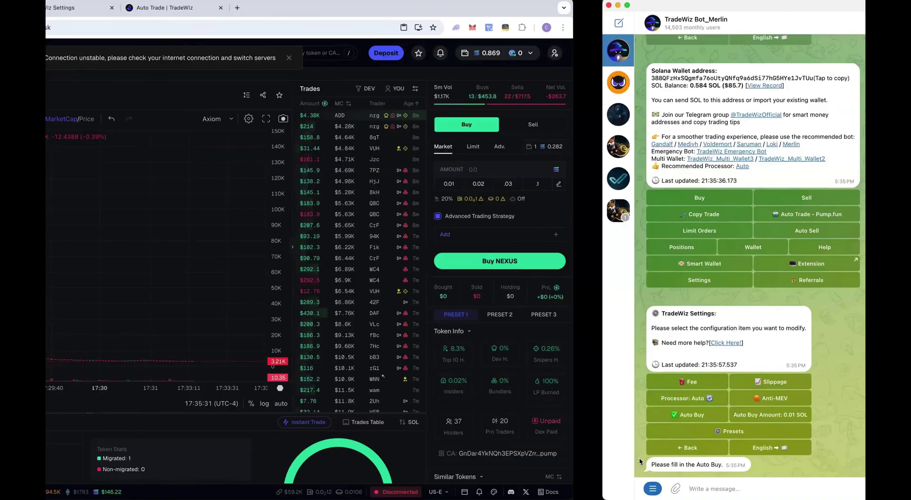
pyautogui.click(137, 90)
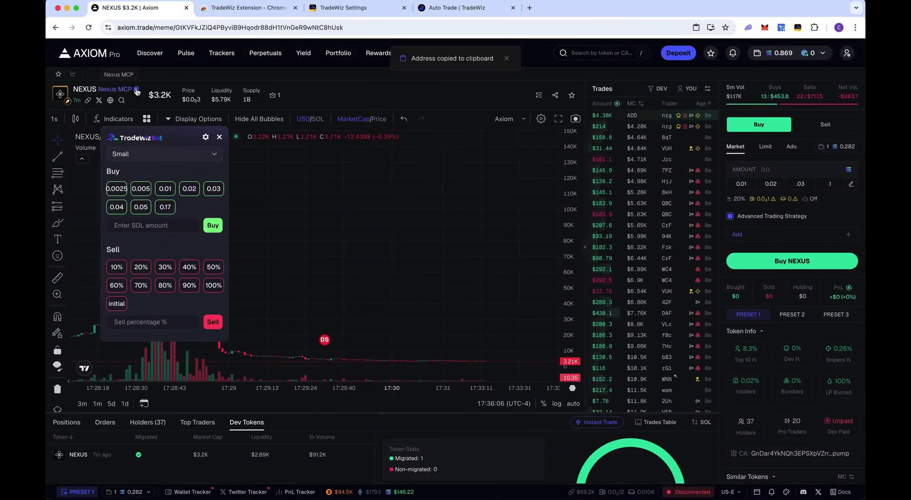
pyautogui.hotkey('ctrl', 'Right')
pyautogui.press('super+v')
pyautogui.press('Return')
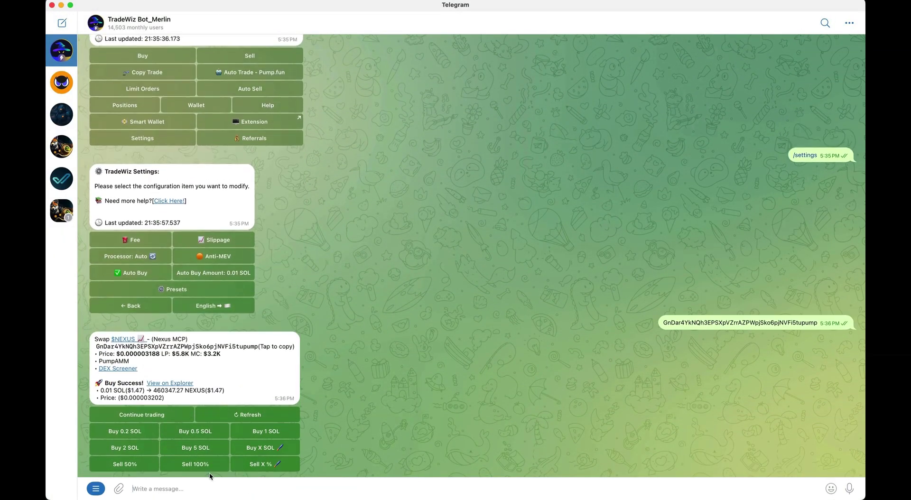
pyautogui.click(208, 469)
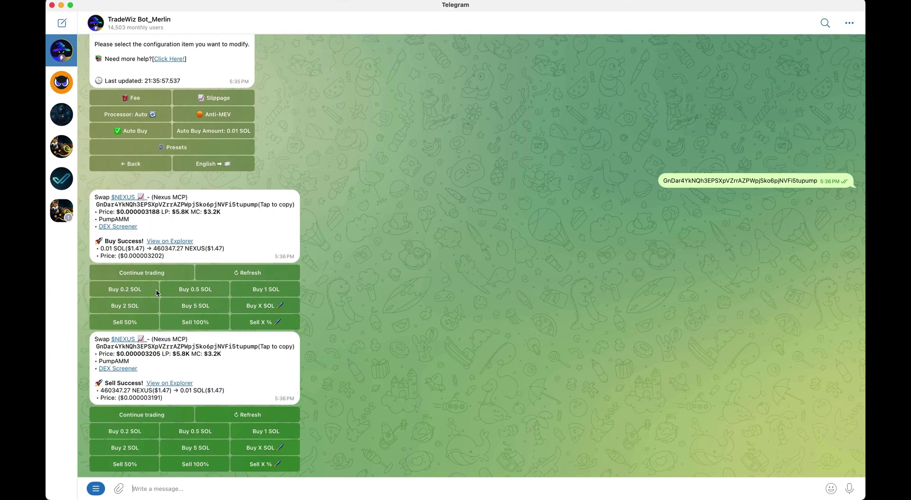
pyautogui.click(145, 131)
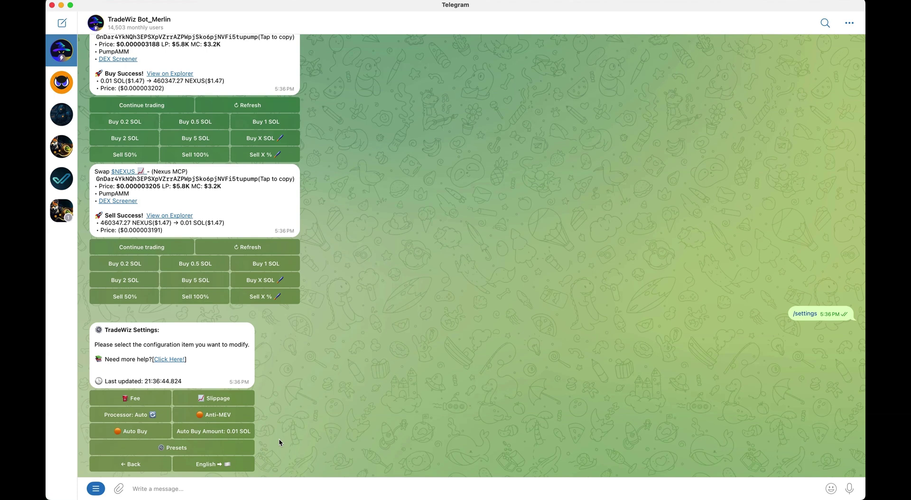
# Change the first three buy presets to 0.05, 0.1 and 0.2 SOL
pyautogui.click(199, 442)
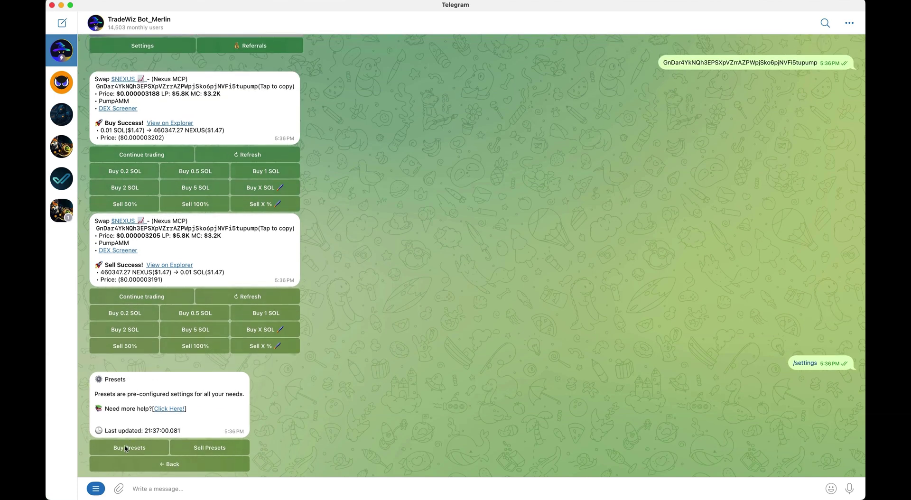
pyautogui.click(127, 448)
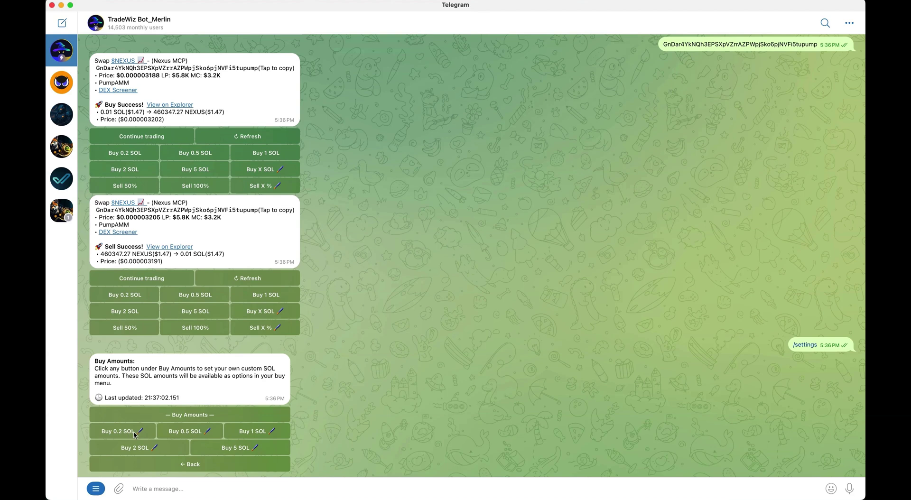
pyautogui.click(142, 437)
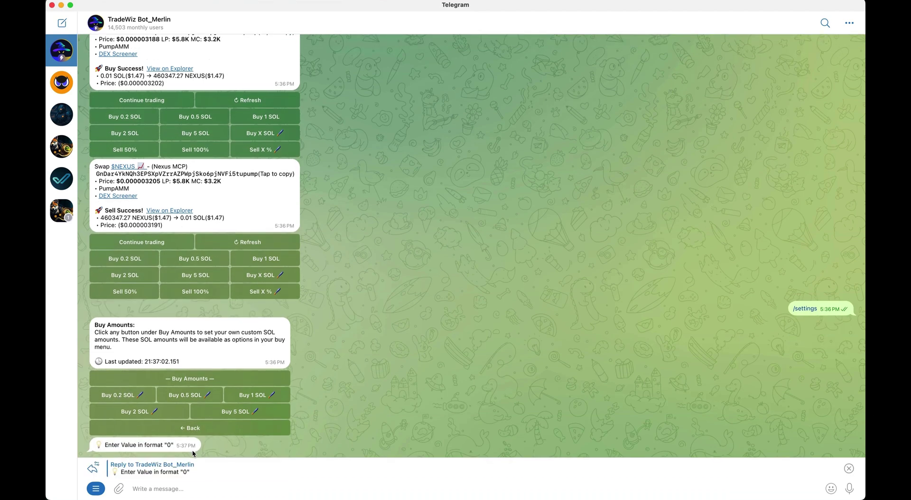
pyautogui.write('0.05')
pyautogui.press('Return')
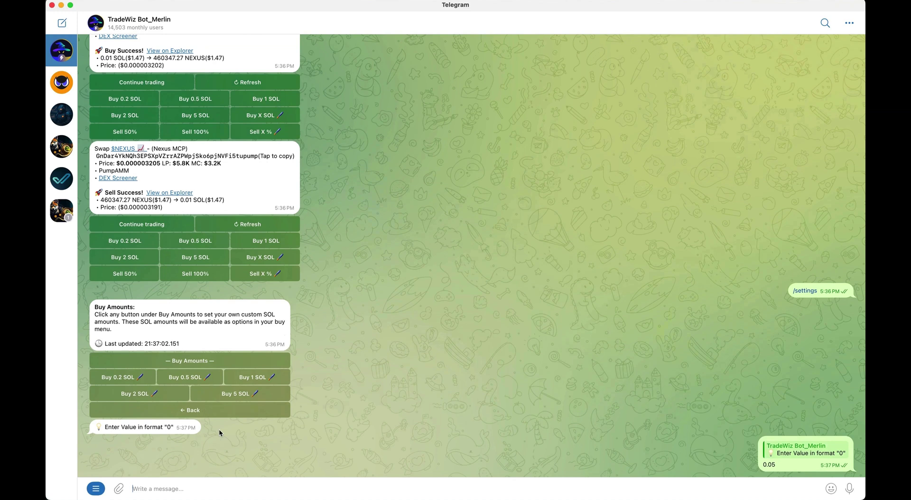
pyautogui.click(197, 431)
pyautogui.write('0.1')
pyautogui.press('Return')
pyautogui.click(269, 411)
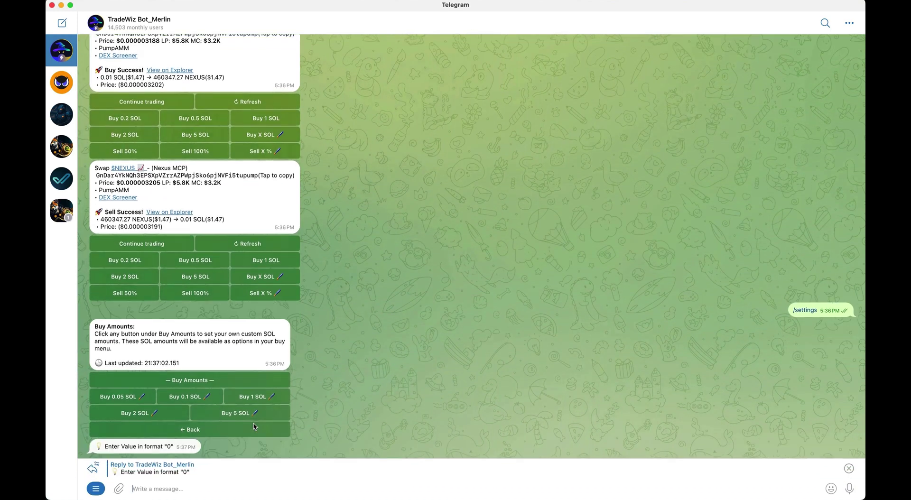
pyautogui.write('0.2')
pyautogui.press('Return')
# Change the 2 SOL and 5 SOL buy presets to 0.4 and 0.6 SOL
pyautogui.click(151, 451)
pyautogui.write('0.4')
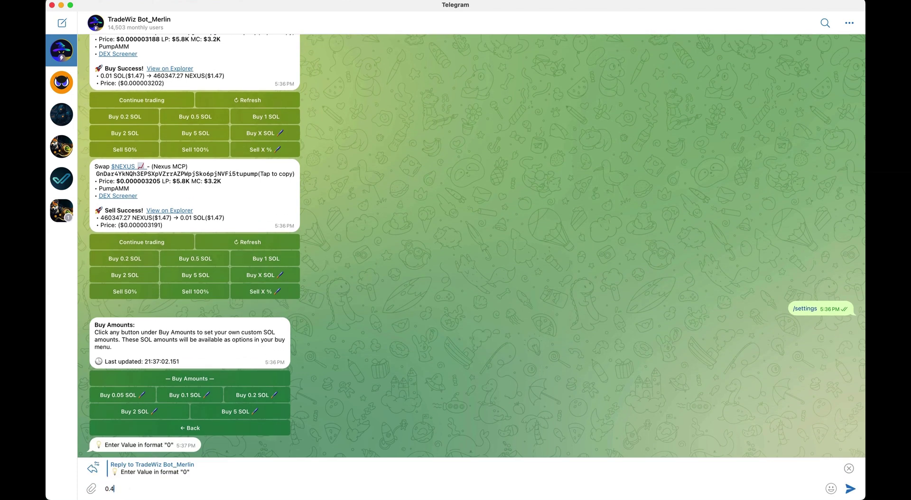
pyautogui.press('Return')
pyautogui.click(234, 449)
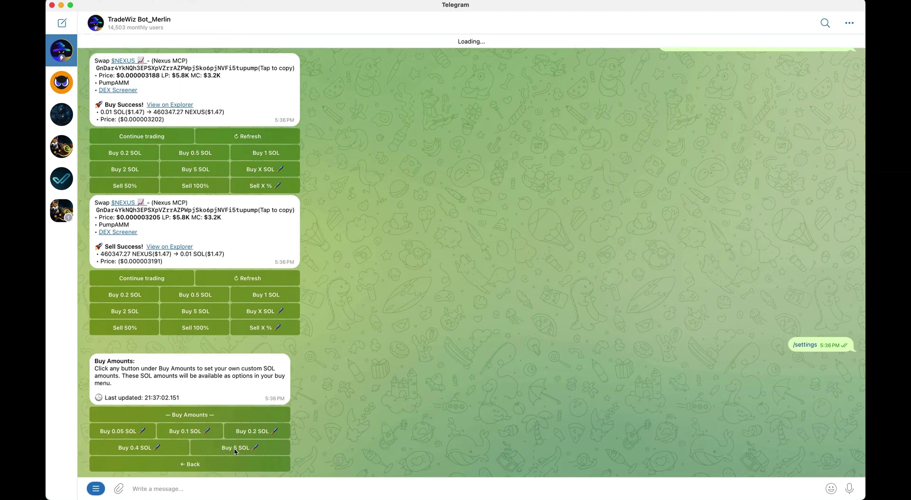
pyautogui.write('0.6')
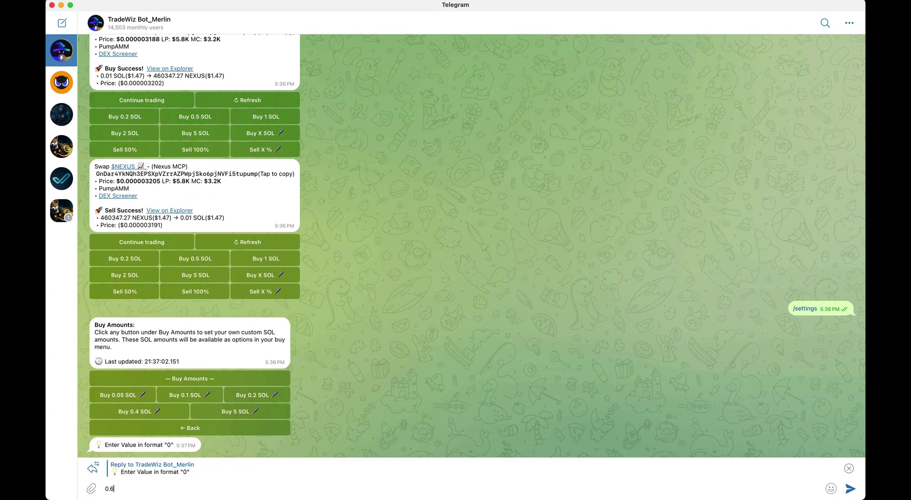
pyautogui.press('Return')
pyautogui.click(210, 470)
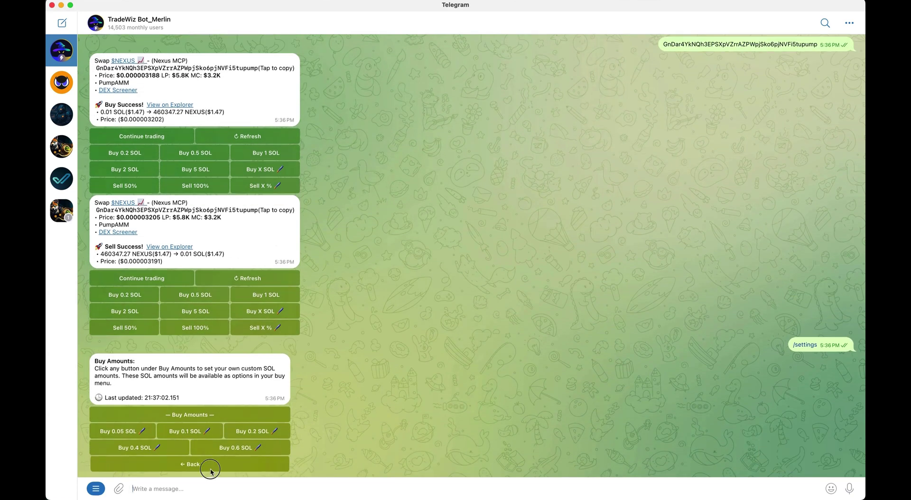
# Change the Sell 50 % preset to 40% and resend the NEXUS address for its swap menu
pyautogui.click(221, 449)
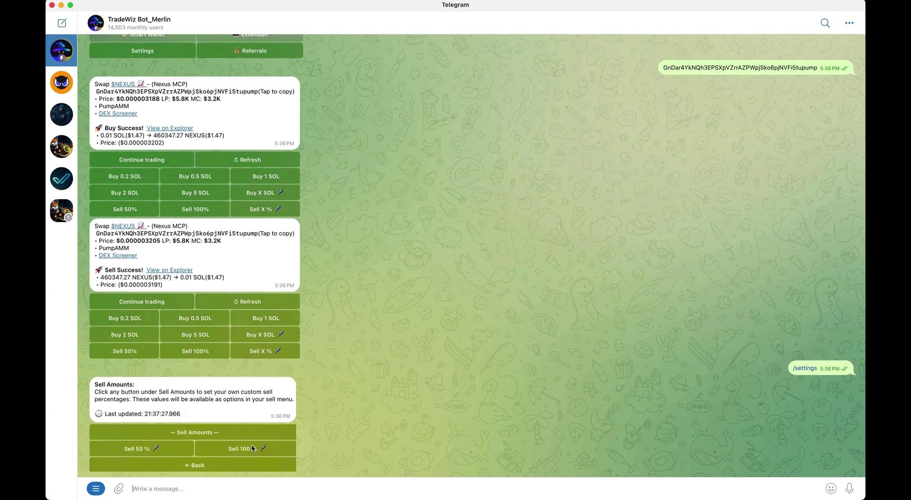
pyautogui.click(165, 452)
pyautogui.write('40')
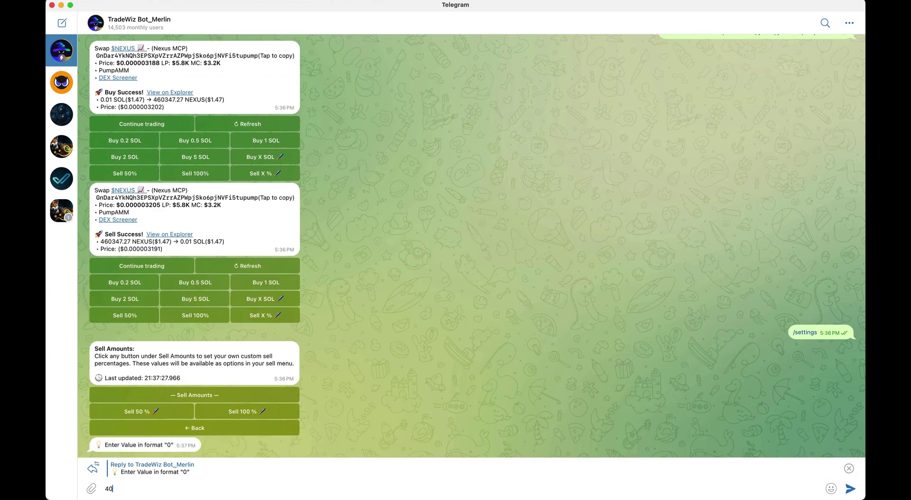
pyautogui.press('Return')
pyautogui.click(212, 466)
pyautogui.press('super+v')
pyautogui.press('Return')
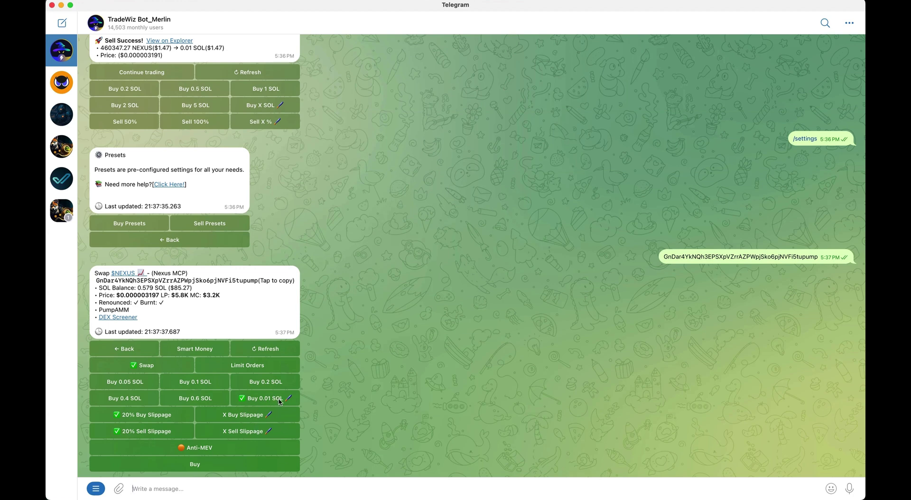
# Resend the NEXUS contract address from Axiom and buy a custom 0.01 SOL of it
pyautogui.click(262, 403)
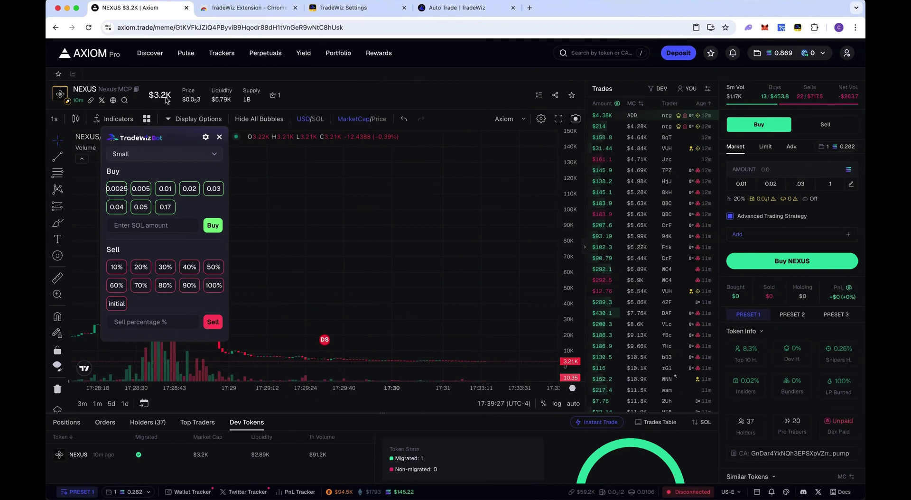
pyautogui.click(137, 89)
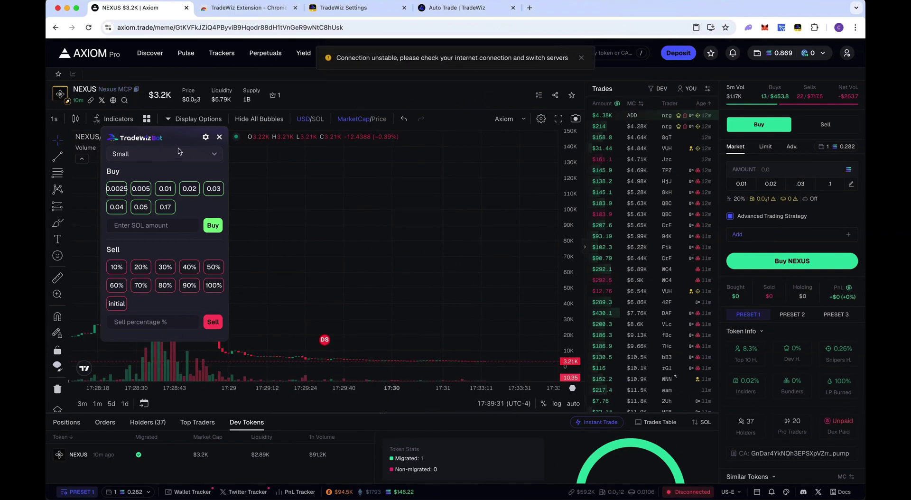
pyautogui.moveTo(173, 139); pyautogui.dragTo(154, 169)
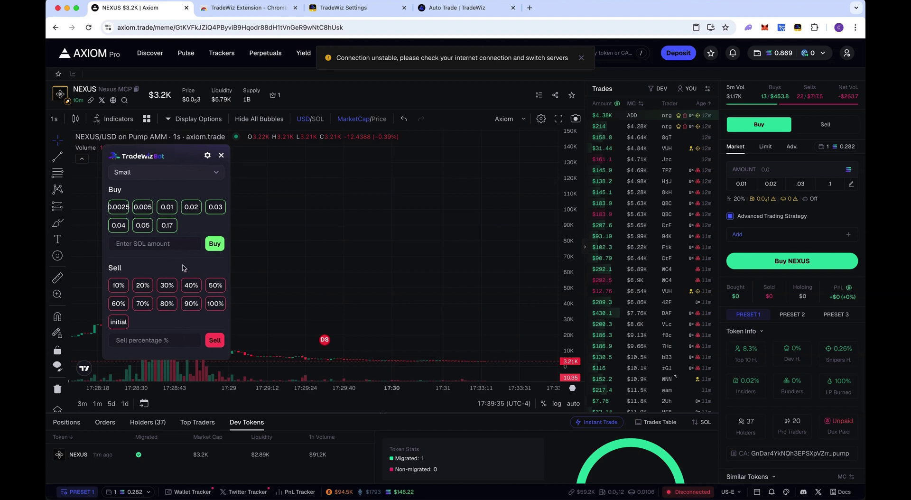
pyautogui.hotkey('ctrl', 'Right')
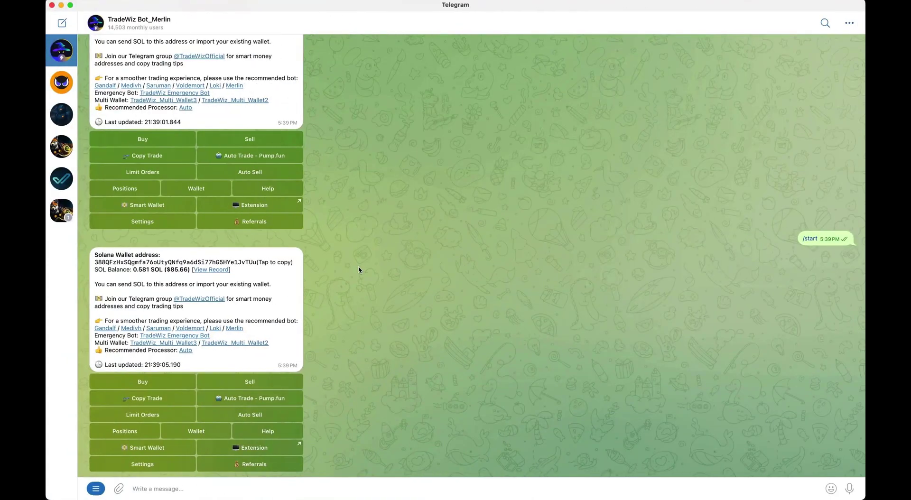
pyautogui.hotkey('ctrl', 'Left')
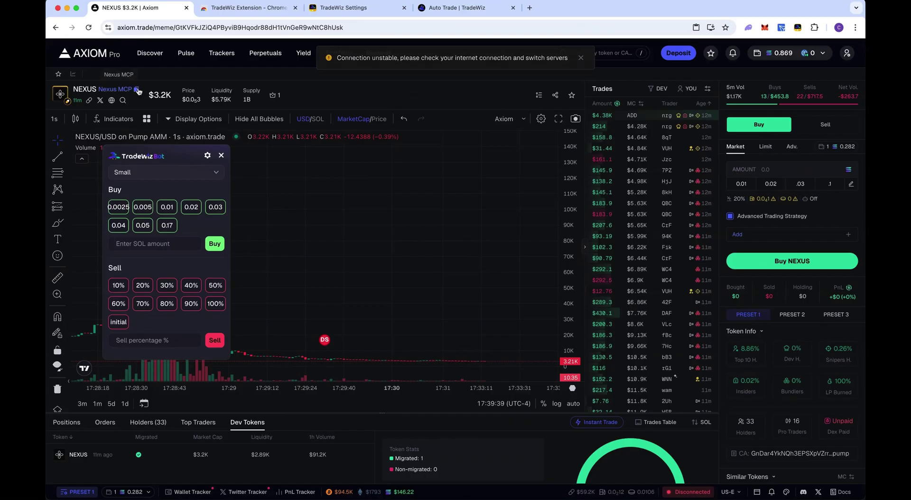
pyautogui.hotkey('ctrl', 'Right')
pyautogui.press('super+v')
pyautogui.press('Return')
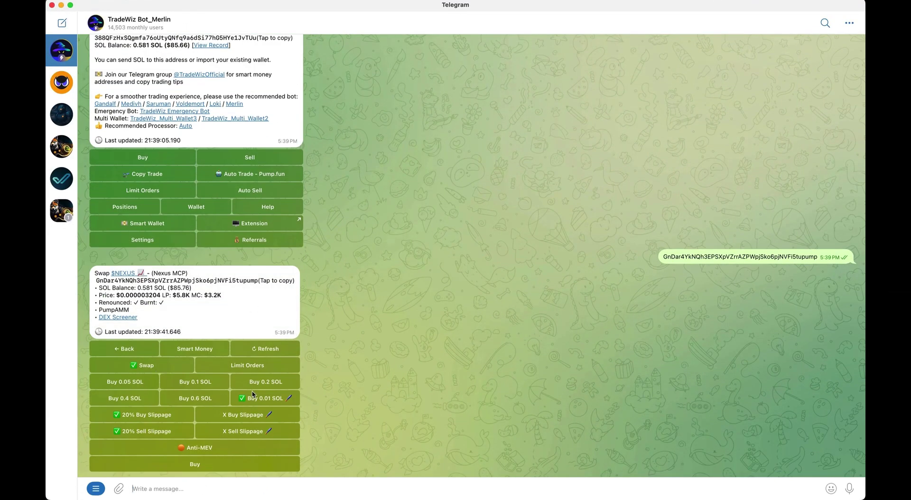
pyautogui.click(259, 401)
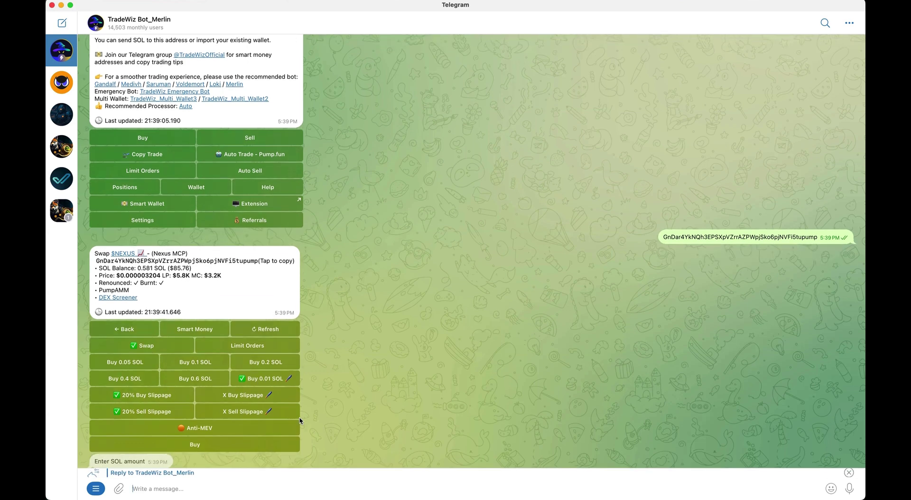
pyautogui.write('.0')
pyautogui.press('Return')
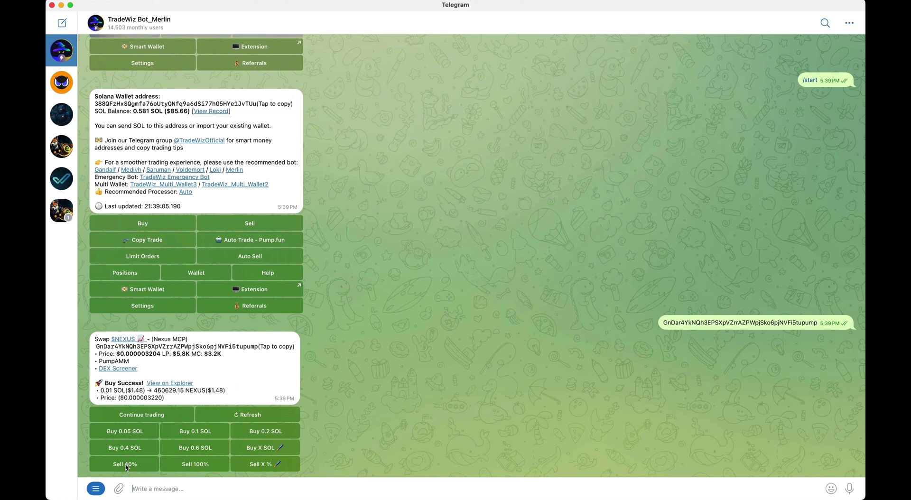
# Sell 100% of the NEXUS back with a custom sell percentage and close the reply bar
pyautogui.click(263, 469)
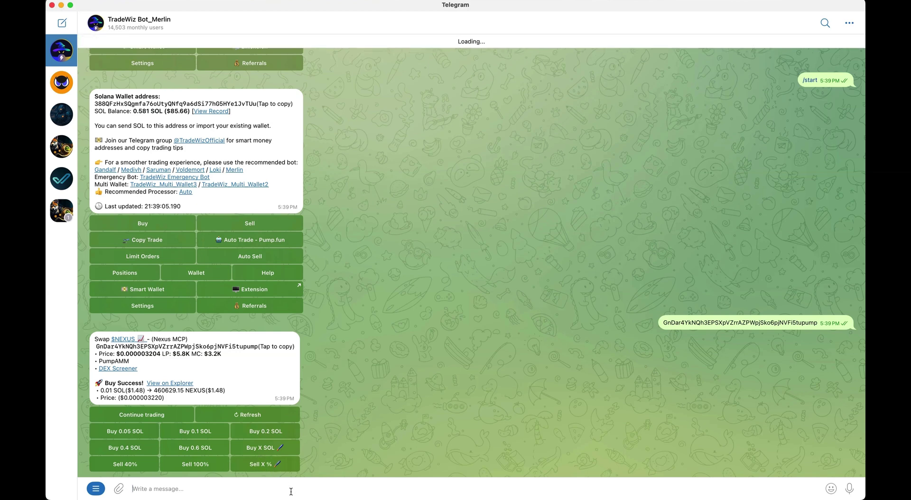
pyautogui.write('100')
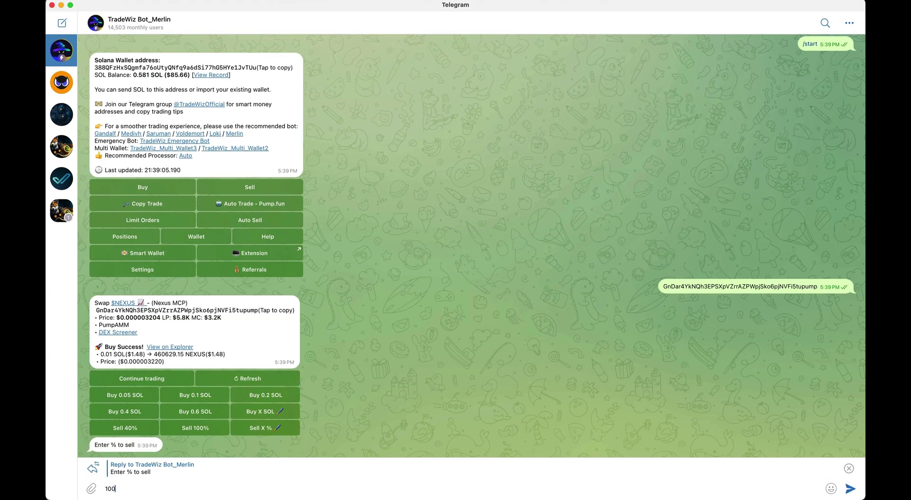
pyautogui.click(209, 430)
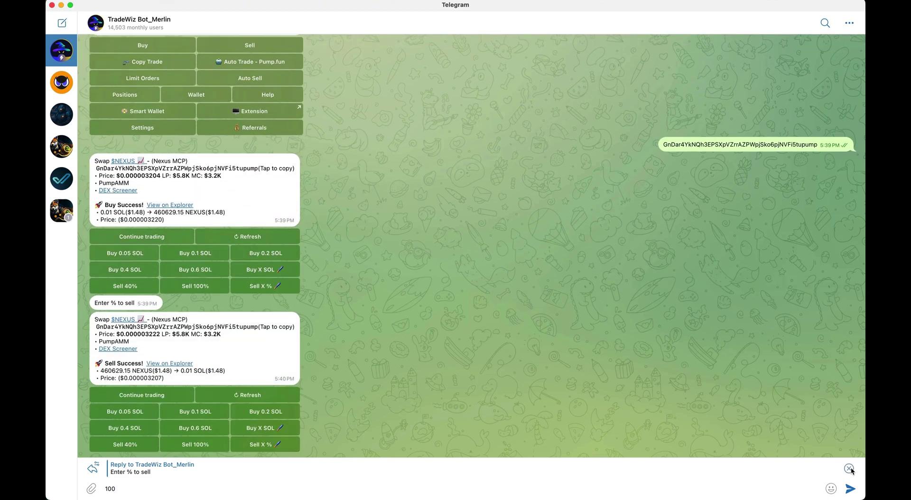
pyautogui.click(850, 469)
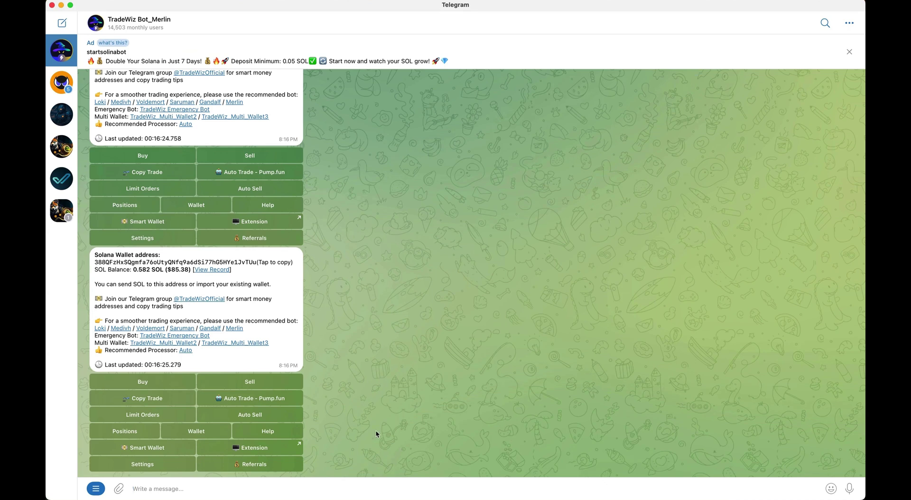
# Open the TradeWiz Extension's Chrome Web Store page using the bot's Extension link
pyautogui.click(277, 449)
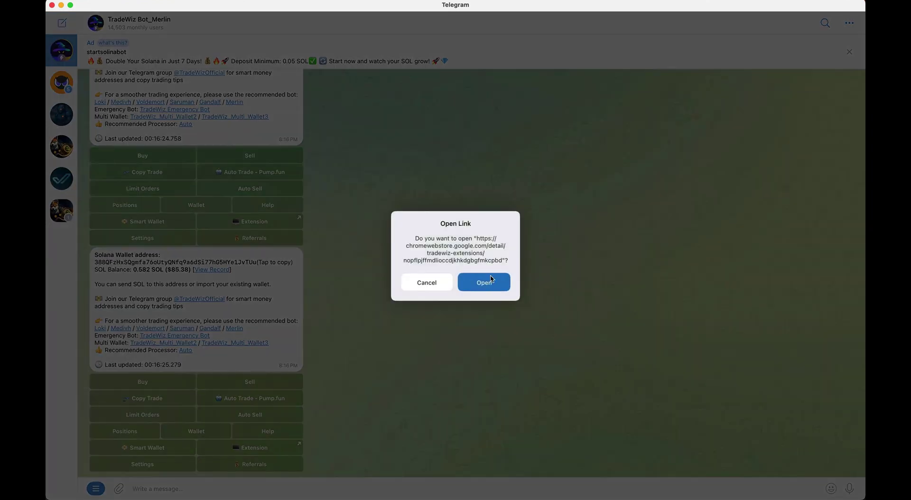
pyautogui.click(491, 283)
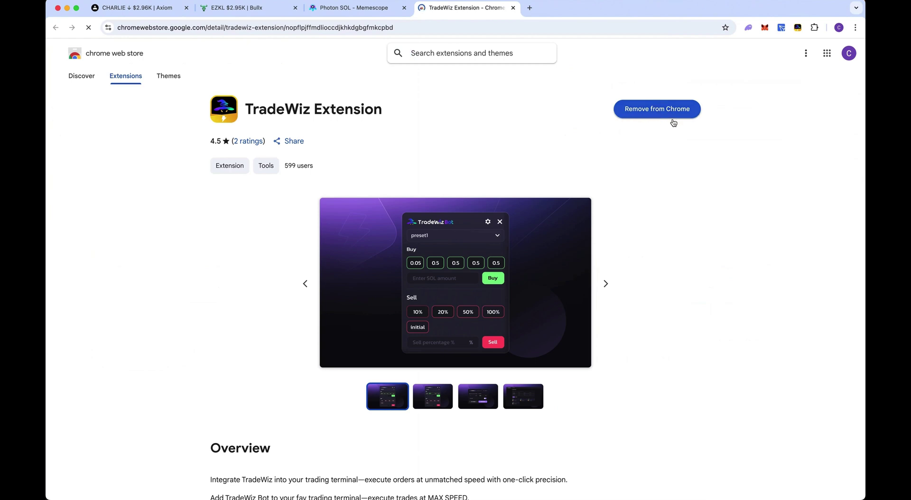
# Check the TradeWiz popup over Photon's Memescope, keeping the processor on Auto
pyautogui.click(798, 29)
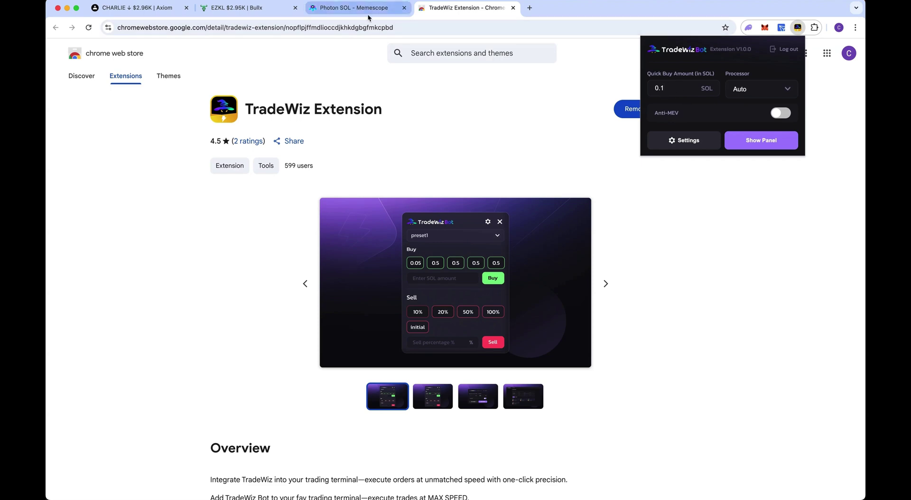
pyautogui.click(352, 8)
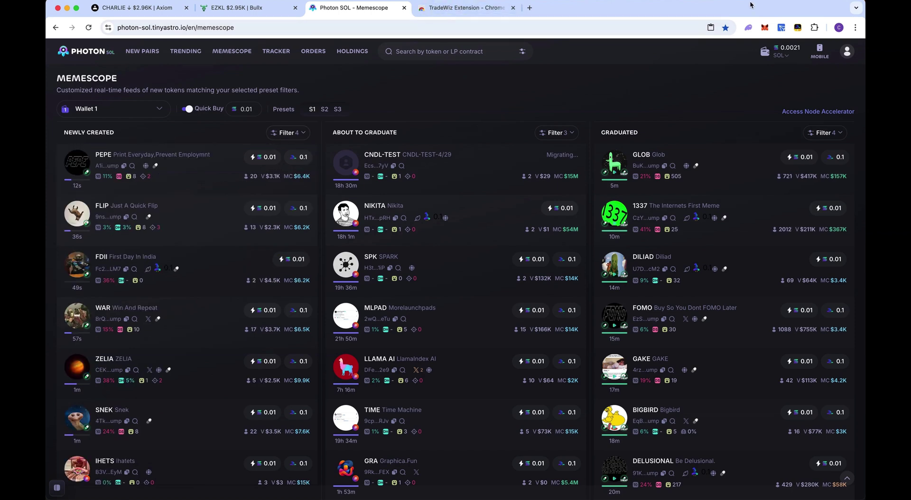
pyautogui.click(798, 28)
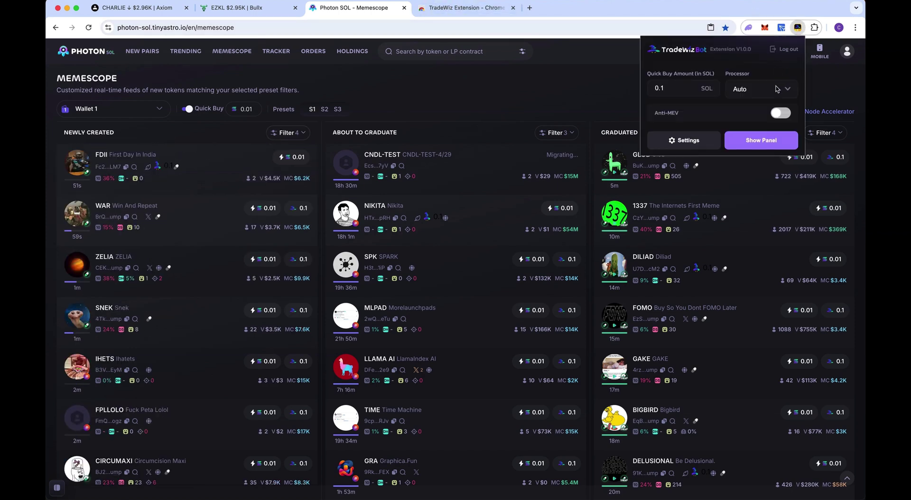
pyautogui.click(756, 93)
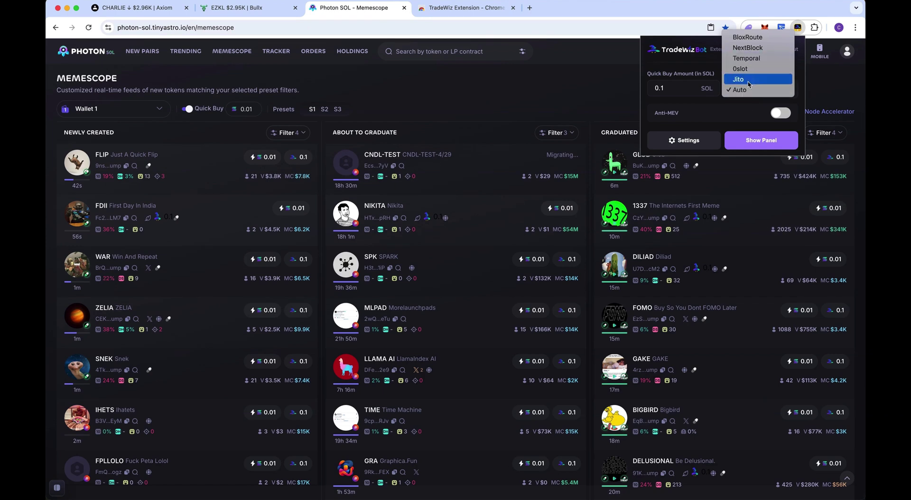
pyautogui.click(748, 90)
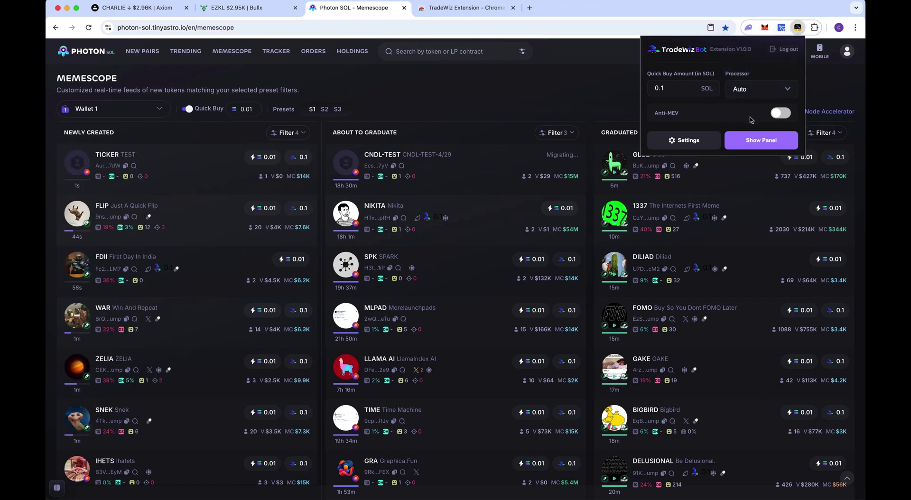
# Open the extension's preset settings page and load existing preset values into the form
pyautogui.click(679, 141)
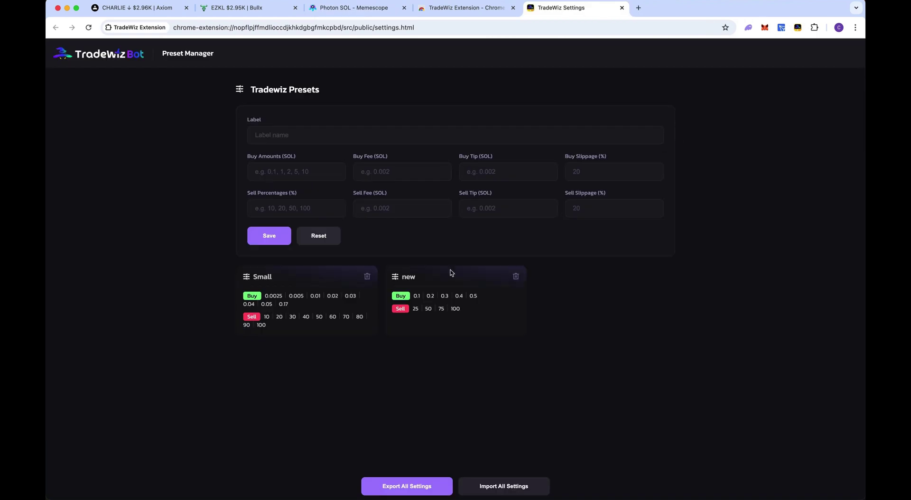
pyautogui.click(292, 298)
pyautogui.click(425, 292)
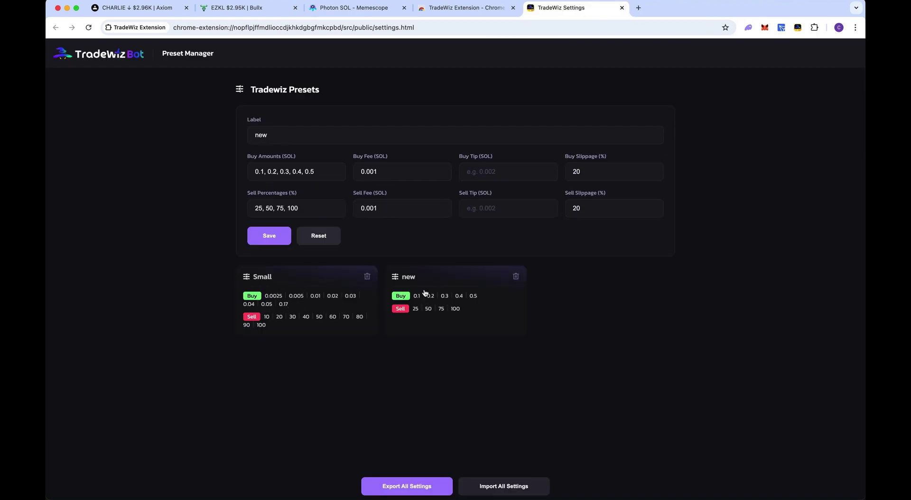
pyautogui.click(269, 236)
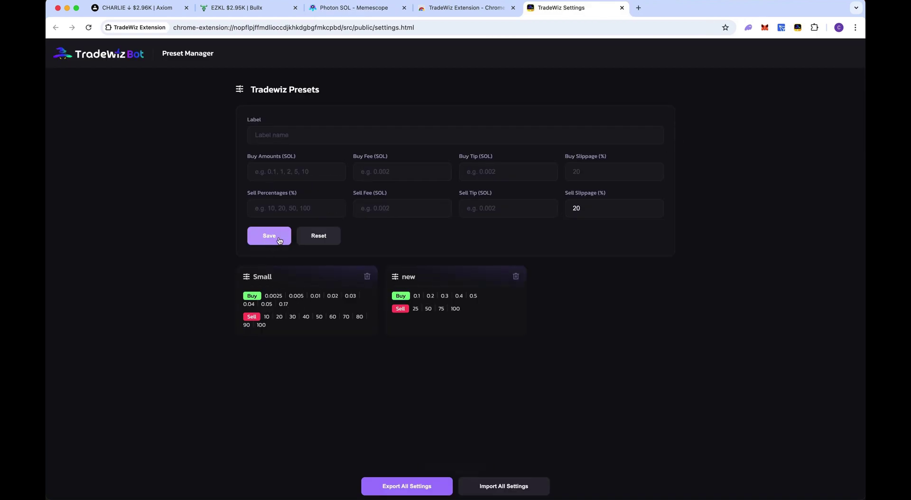
# Name a new preset 'For video' buying 0.1–5 SOL and selling 10,25,40,50…100%
pyautogui.click(292, 128)
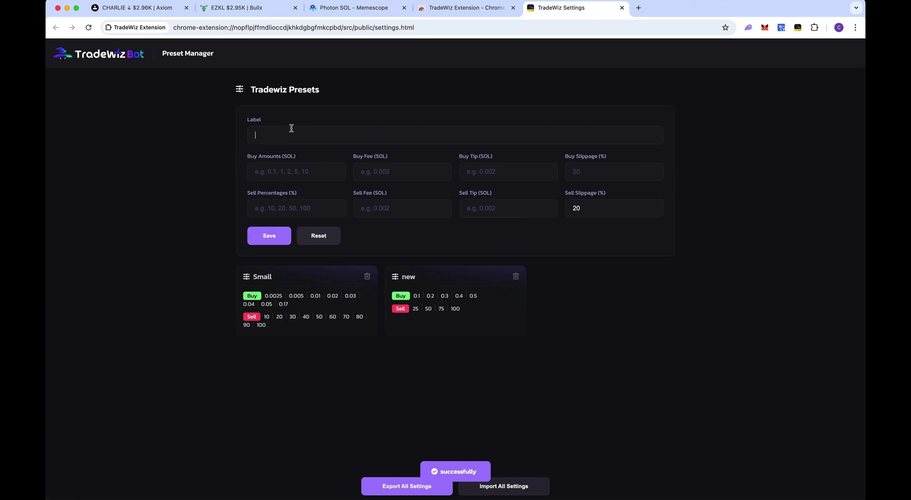
pyautogui.write('For video')
pyautogui.click(255, 169)
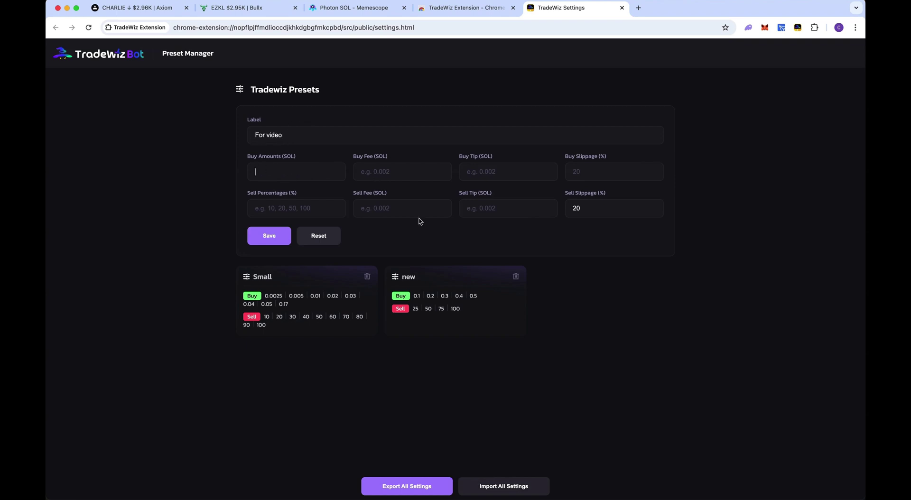
pyautogui.write('.1,.2,.5,.75,1,2,5')
pyautogui.click(294, 213)
pyautogui.write('10,25,40,50,75')
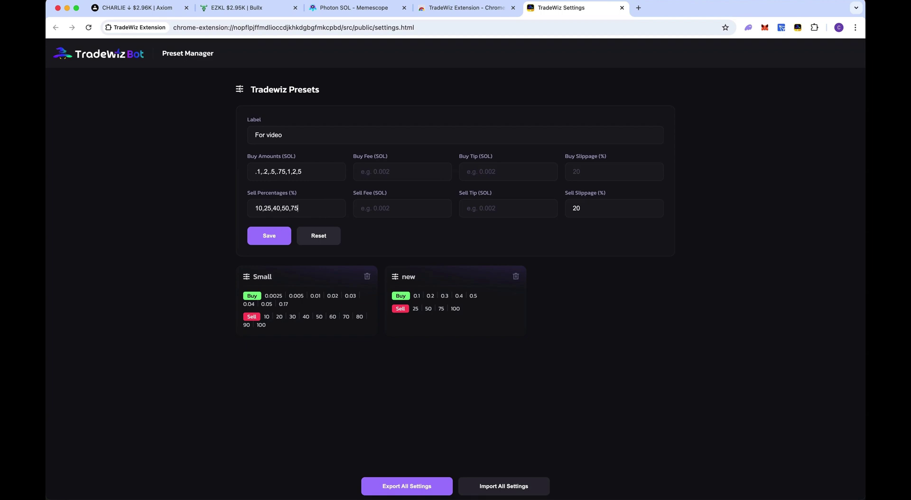
# Give the For video preset 0.001 buy/sell fees, 0.002 tips and buy slippage, and save it
pyautogui.click(378, 176)
pyautogui.write('0')
pyautogui.click(388, 208)
pyautogui.write('0')
pyautogui.click(489, 175)
pyautogui.write('0')
pyautogui.click(483, 204)
pyautogui.write('0')
pyautogui.click(590, 171)
pyautogui.write('2')
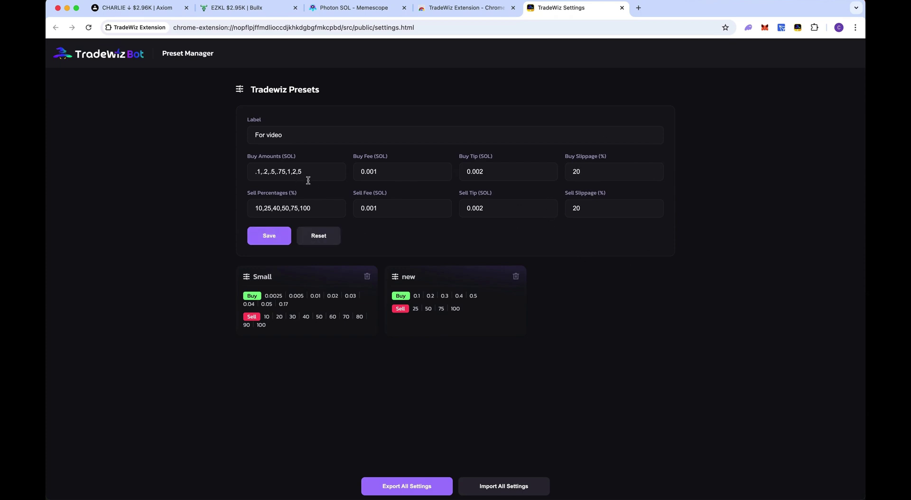
pyautogui.click(269, 235)
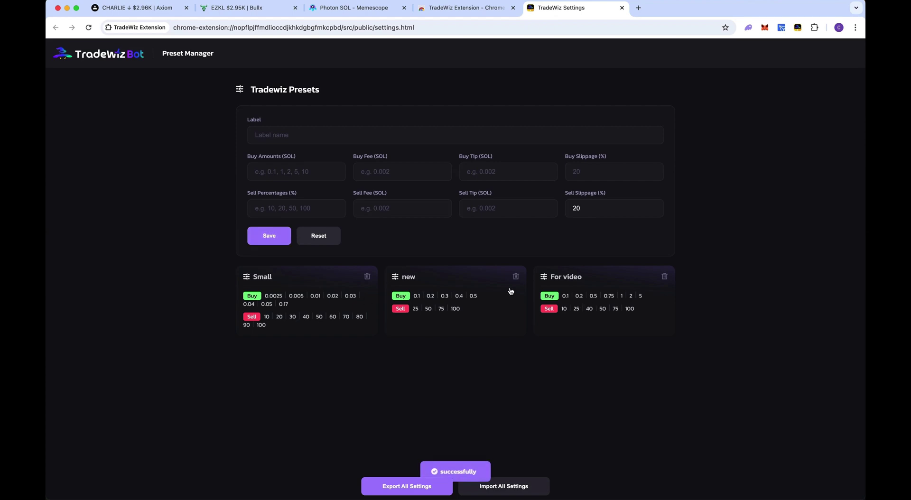
pyautogui.click(356, 8)
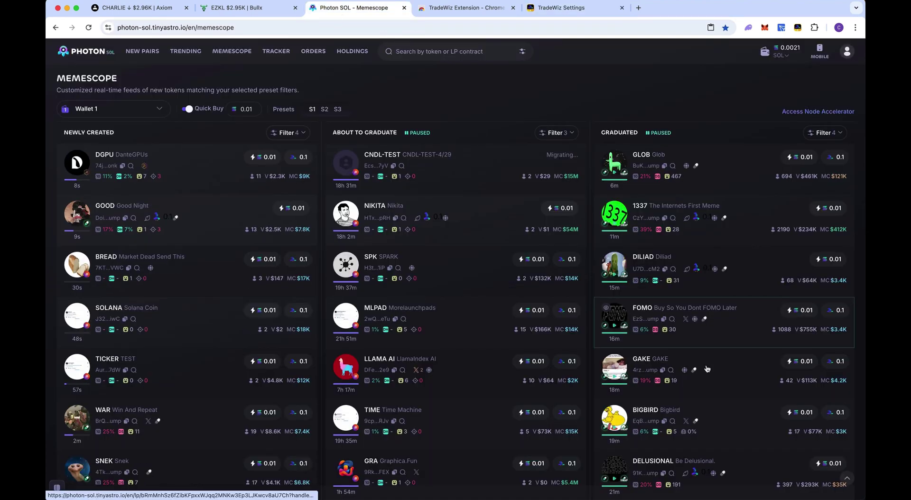
# Open BIGBIRD from Photon's Graduated column, keeping the Small preset in the TradeWiz panel
pyautogui.scroll(-3, 708, 369)
pyautogui.scroll(-2, 708, 369)
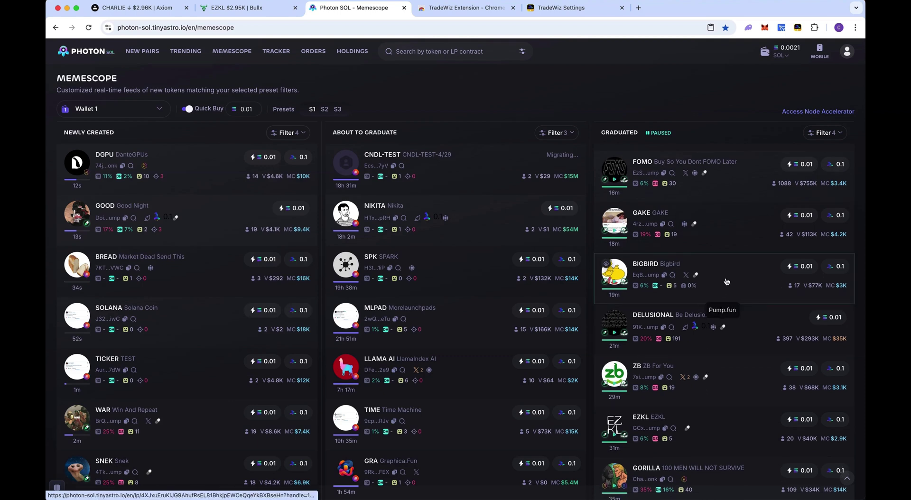
pyautogui.click(726, 282)
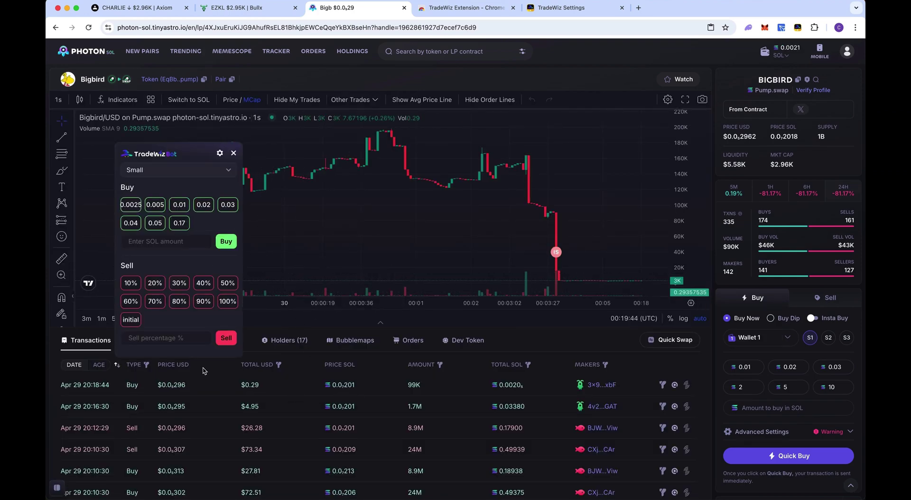
pyautogui.click(166, 175)
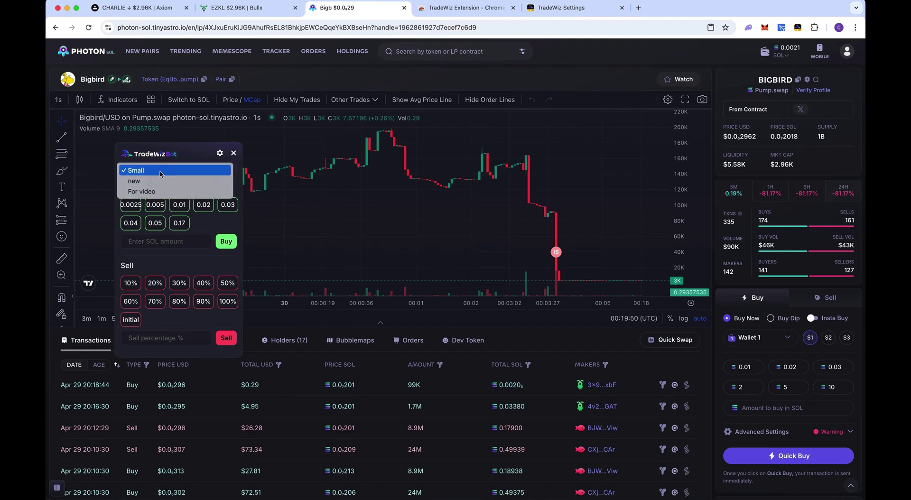
pyautogui.click(163, 172)
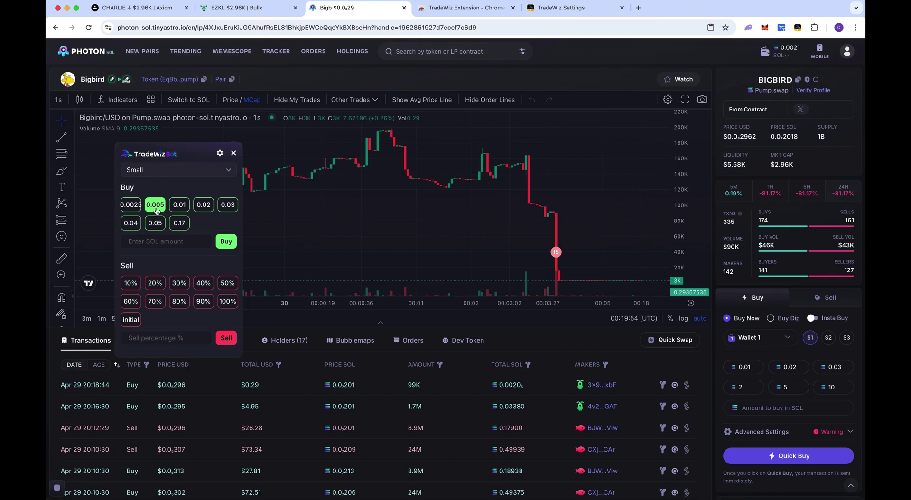
# Buy 0.005 SOL of BIGBIRD, sell 100% back, and return to Telegram
pyautogui.click(155, 206)
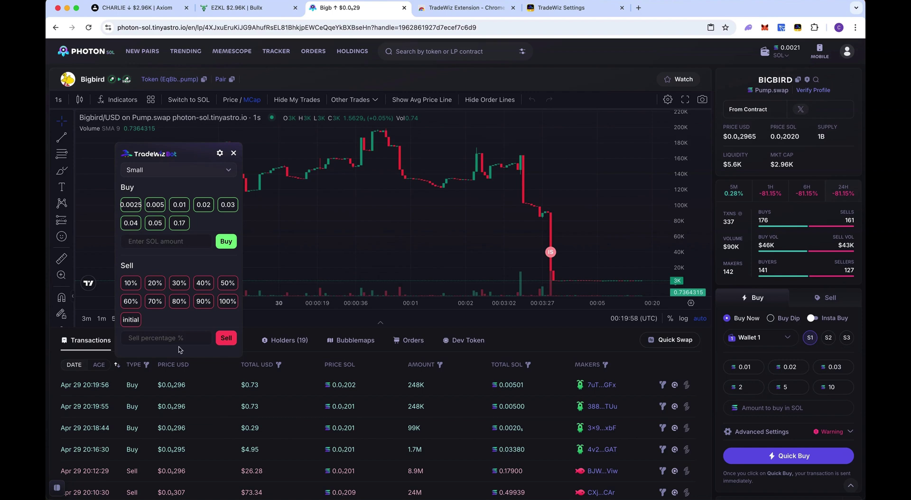
pyautogui.click(223, 307)
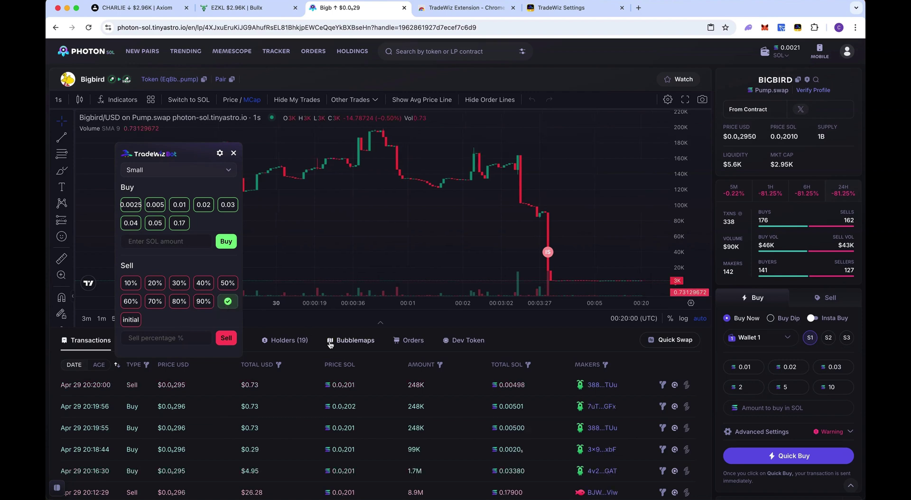
pyautogui.press('super+Tab')
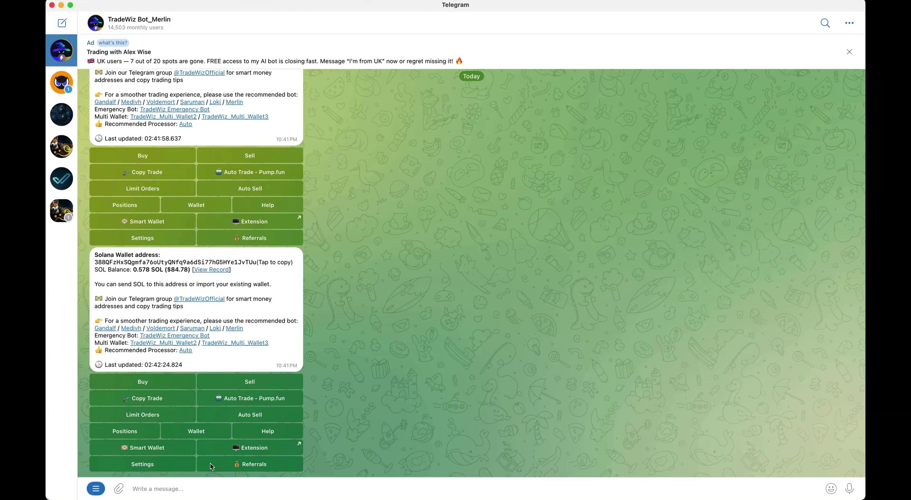
# Choose the New coin auto-trade template with 0.05 SOL per buy and 0.05 SOL total buy
pyautogui.click(249, 401)
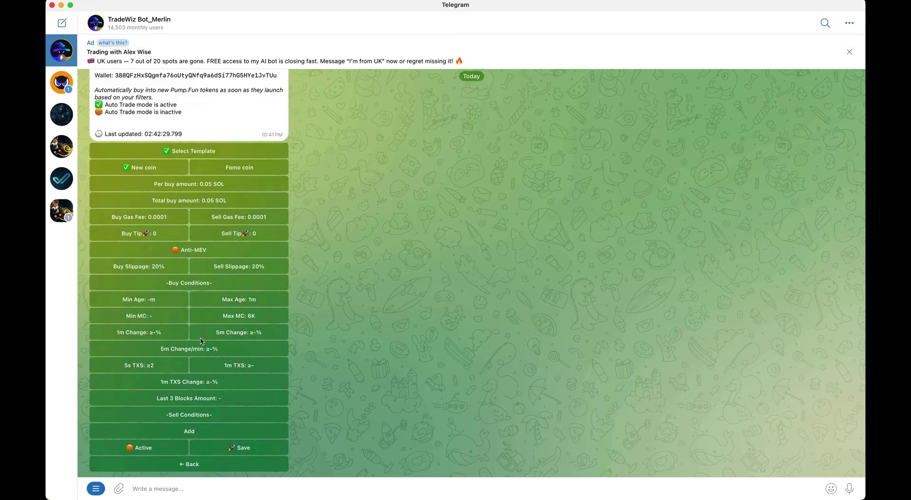
pyautogui.click(228, 167)
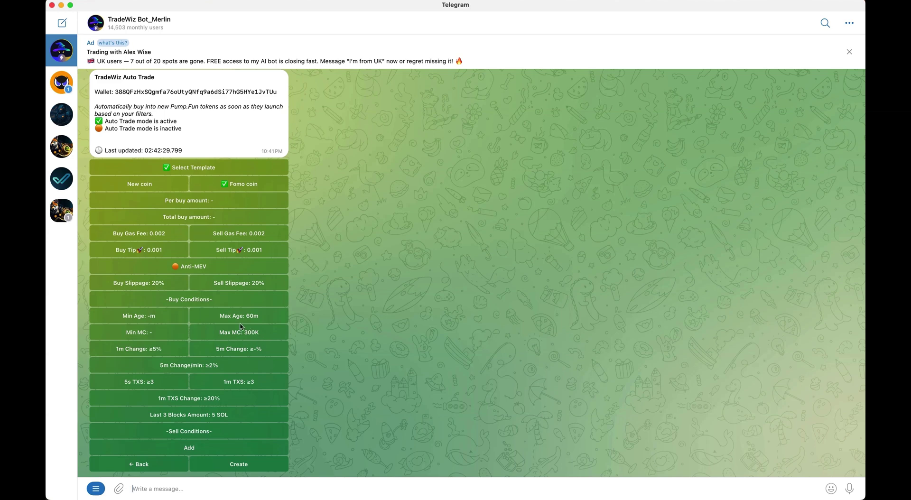
pyautogui.click(158, 190)
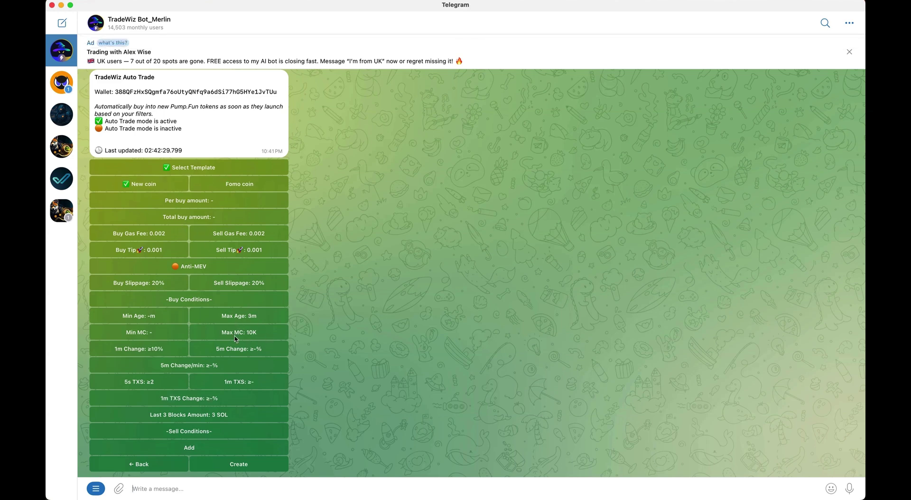
pyautogui.click(202, 208)
pyautogui.write('0.05')
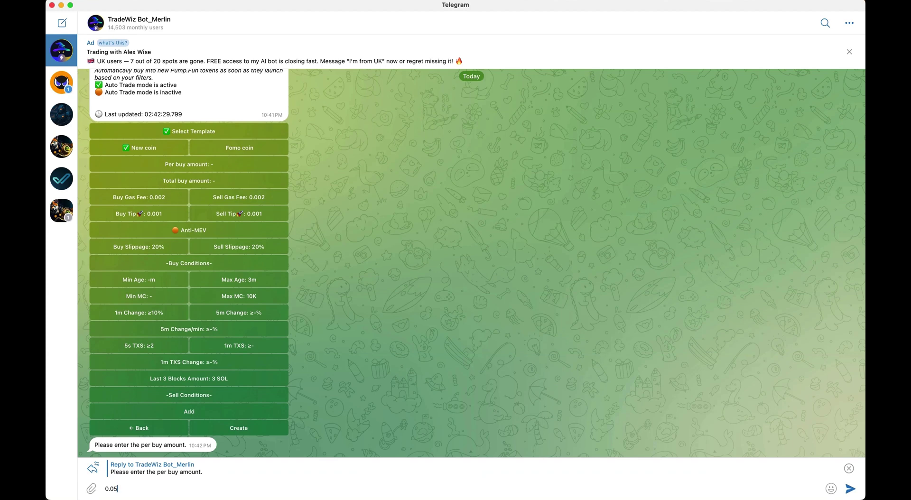
pyautogui.press('Return')
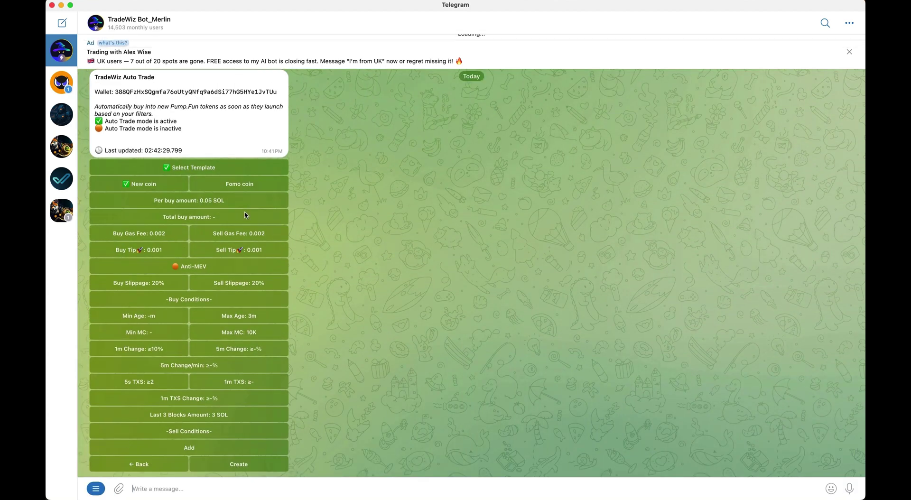
pyautogui.click(245, 216)
pyautogui.write('0.05')
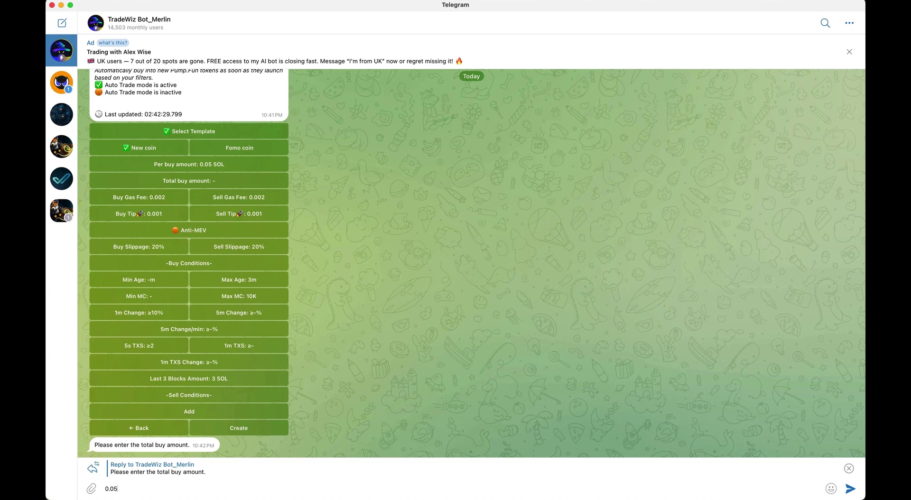
pyautogui.press('Return')
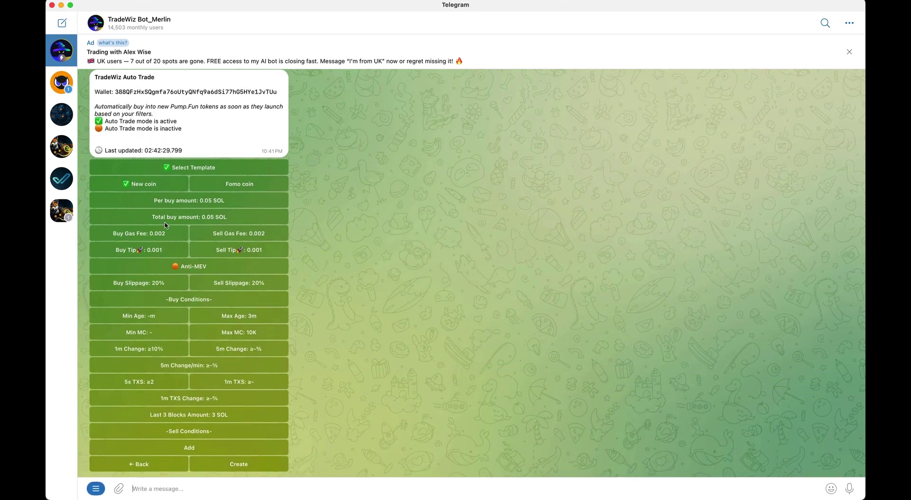
# Set buy and sell gas fees to 0.0001 and both buy and sell tips to 0
pyautogui.click(177, 230)
pyautogui.write('0.000')
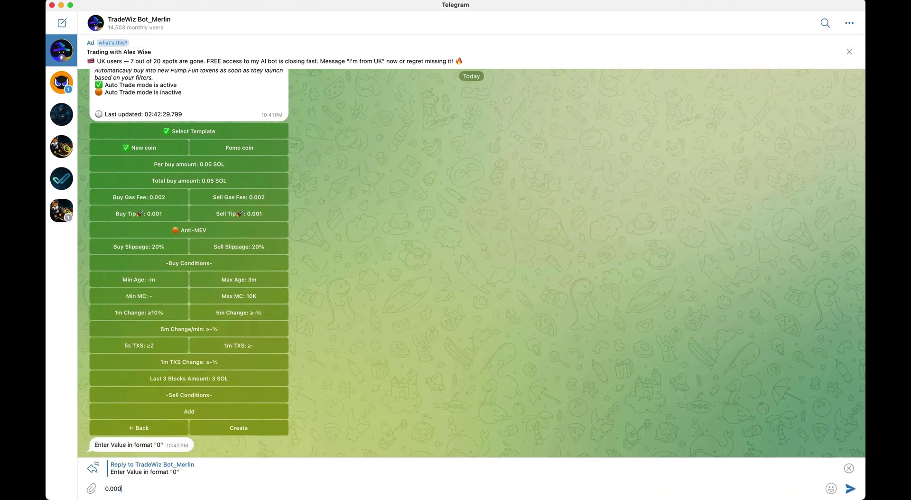
pyautogui.write('1')
pyautogui.press('Return')
pyautogui.click(274, 238)
pyautogui.write('0.0001')
pyautogui.press('Return')
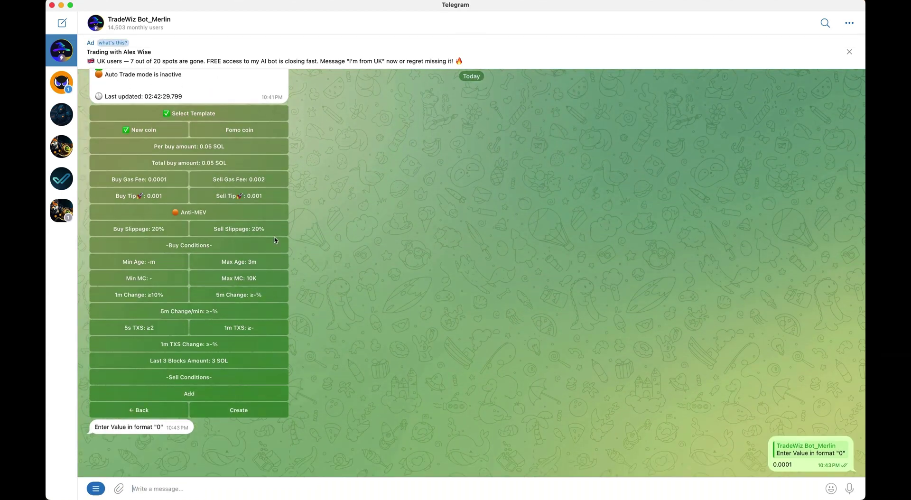
pyautogui.click(177, 251)
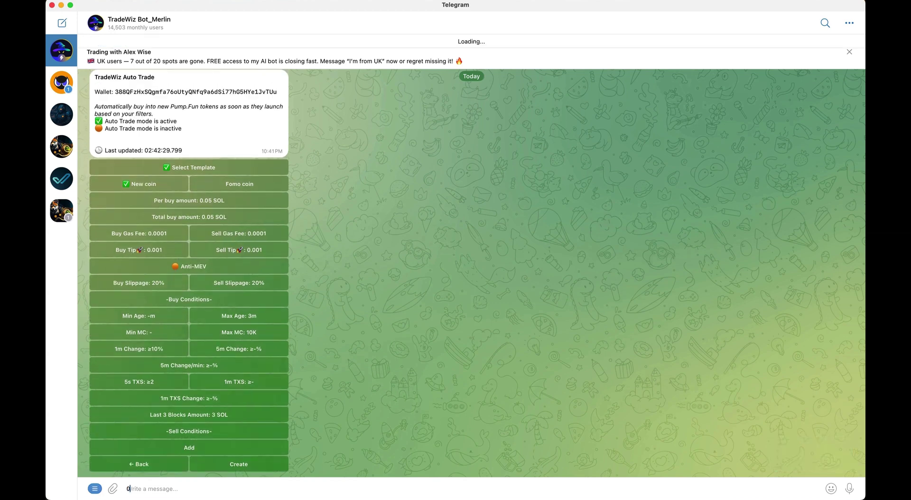
pyautogui.write('0')
pyautogui.press('Return')
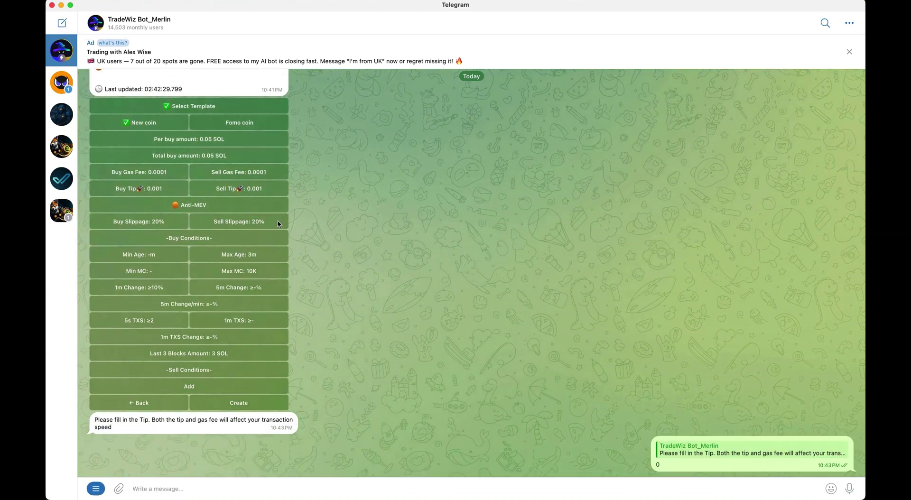
pyautogui.write('0')
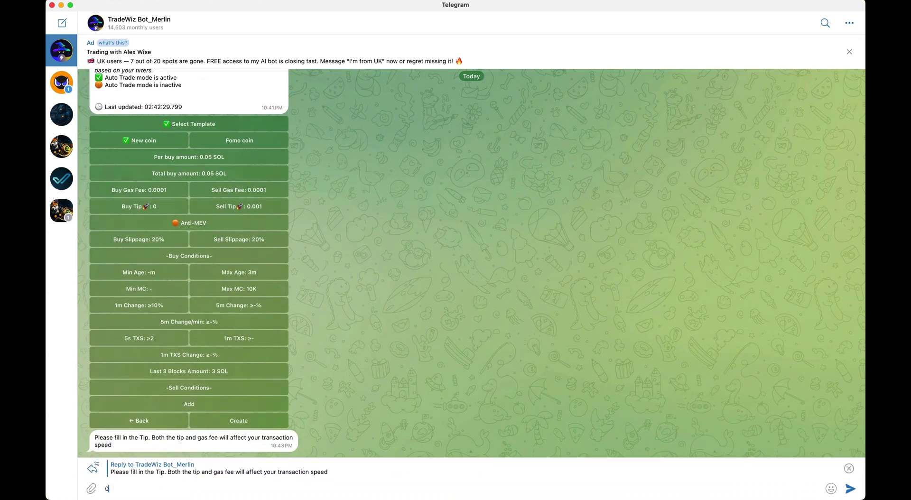
pyautogui.press('Return')
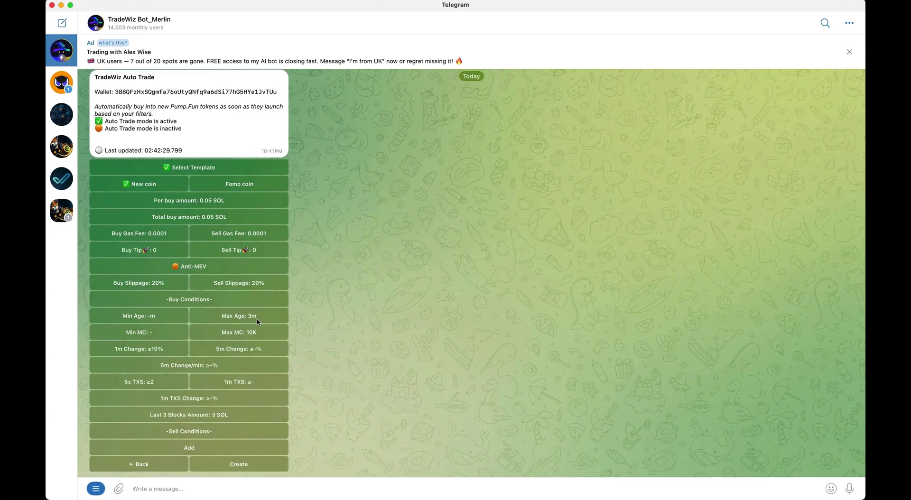
# Set auto-trade Max Age to 1 minute and Max MC to 5500
pyautogui.click(258, 317)
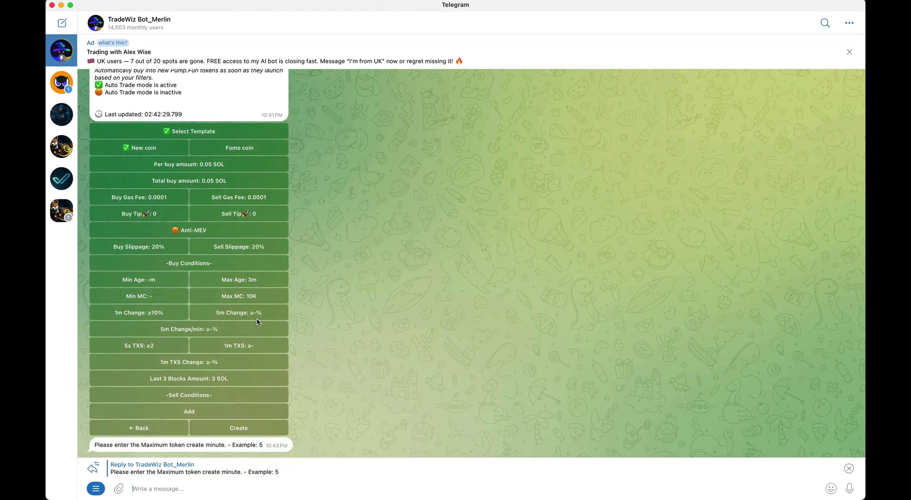
pyautogui.write('1')
pyautogui.press('Return')
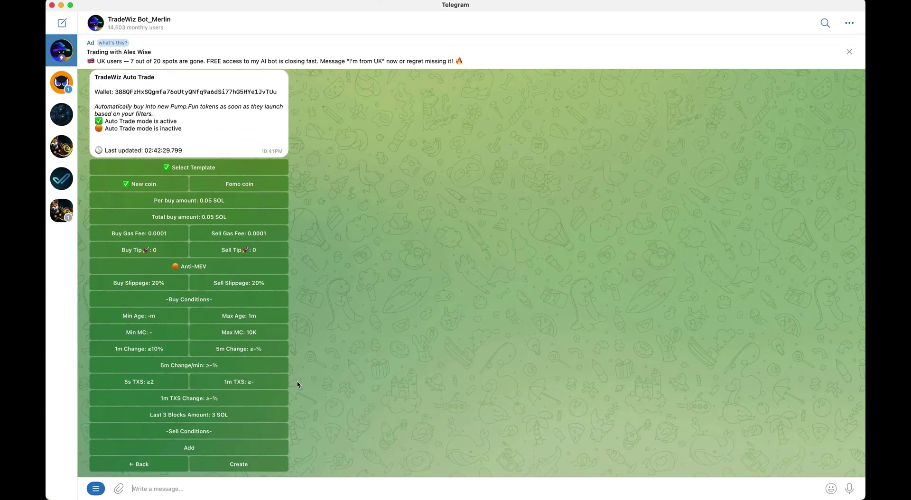
pyautogui.click(253, 339)
pyautogui.write('5500')
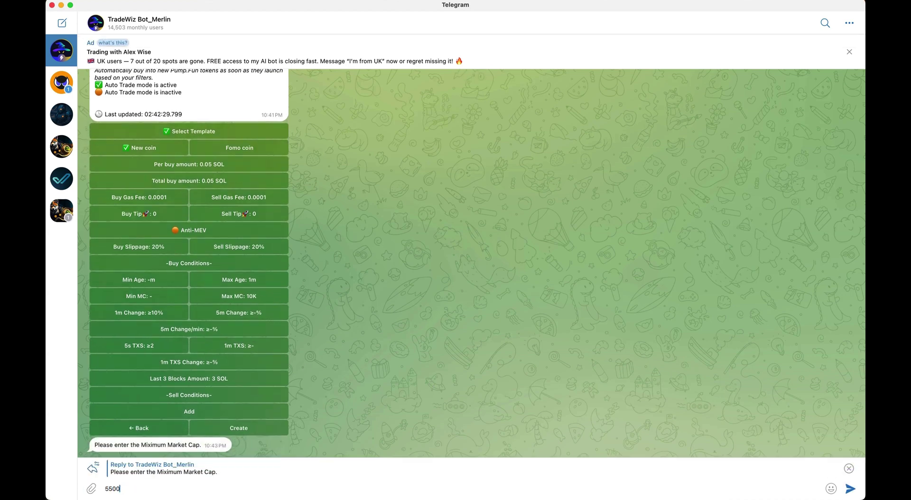
pyautogui.press('Return')
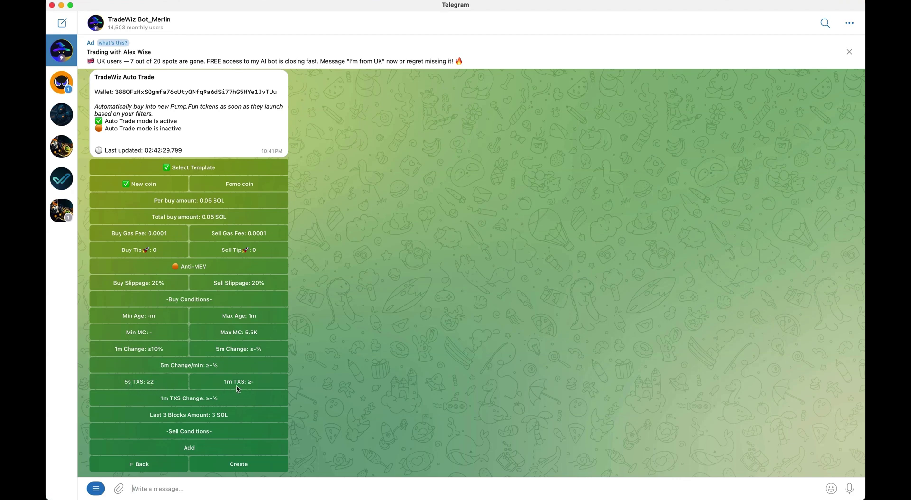
# Add two take-profit rows under Sell Conditions
pyautogui.click(200, 449)
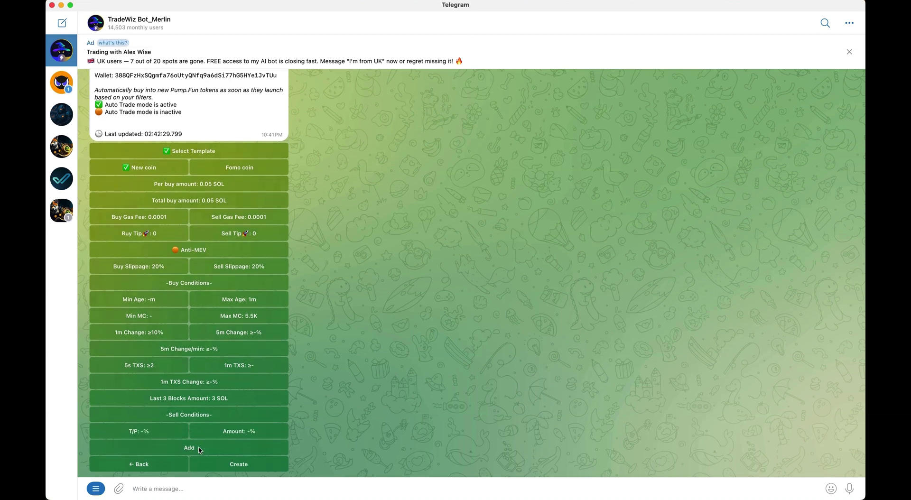
pyautogui.click(200, 449)
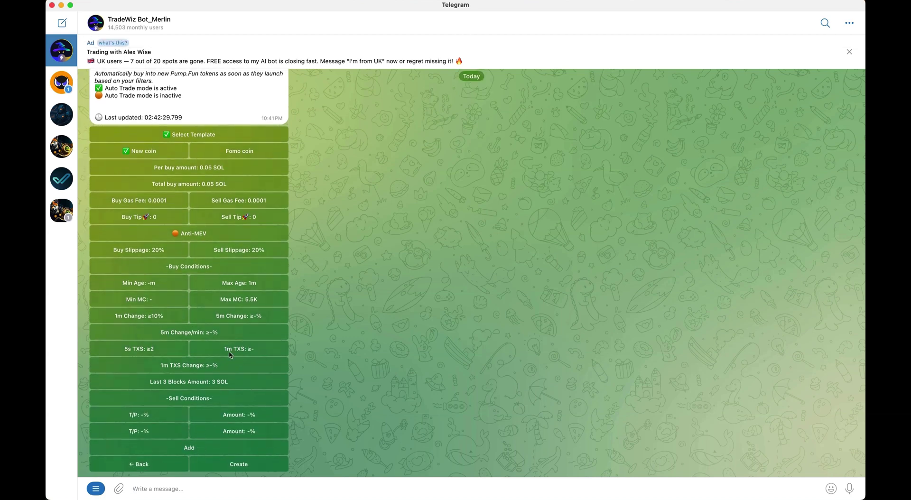
pyautogui.click(241, 152)
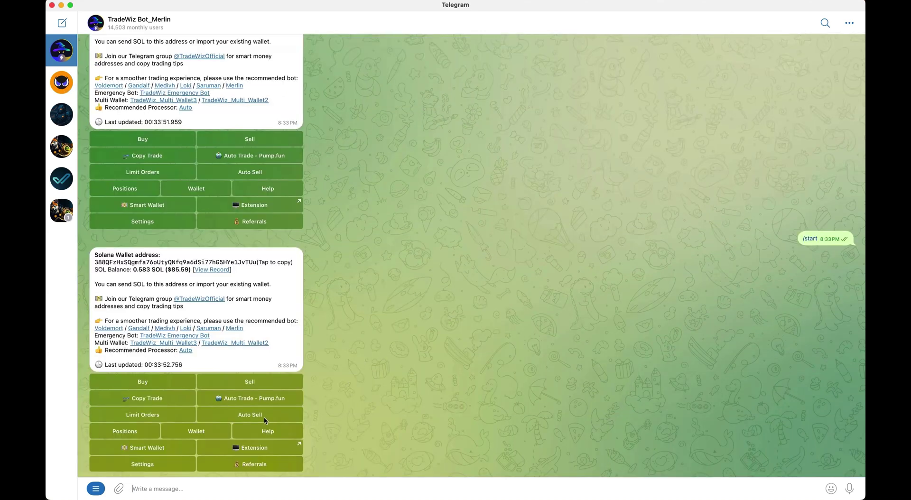
# In Auto Sell, set the first take-profit at 40%, selling 25%
pyautogui.click(265, 419)
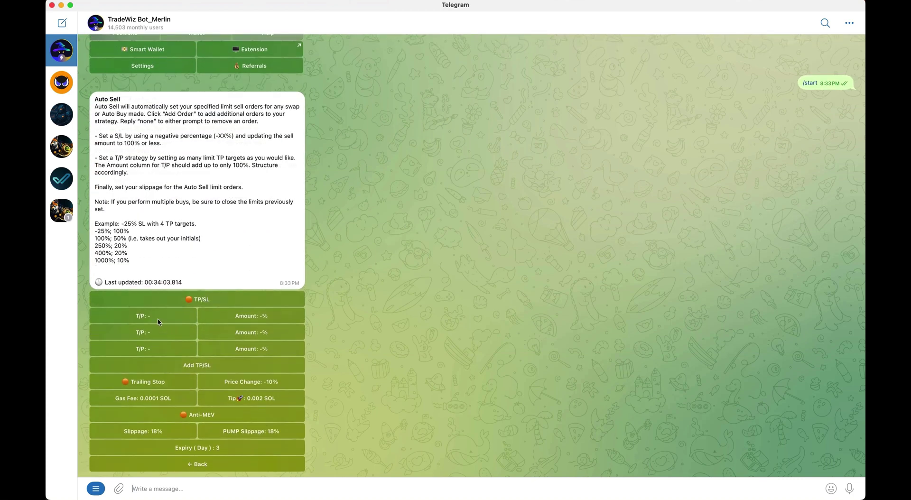
pyautogui.click(159, 322)
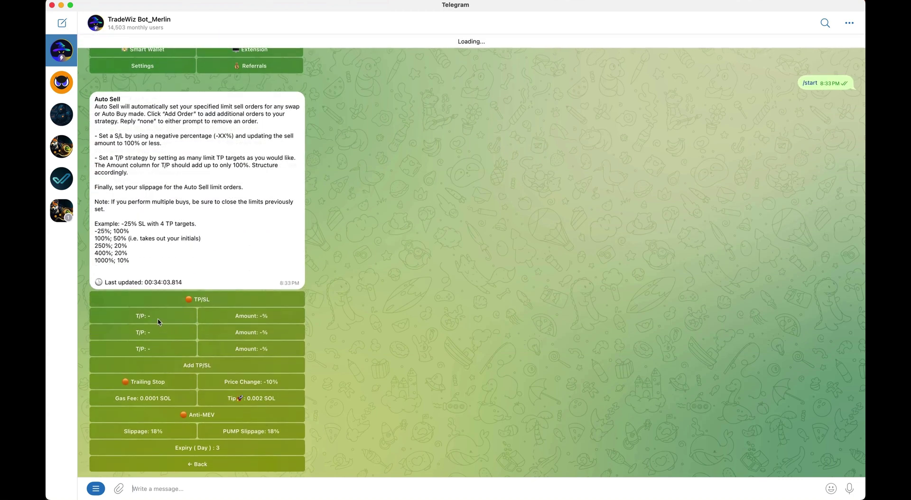
pyautogui.write('40')
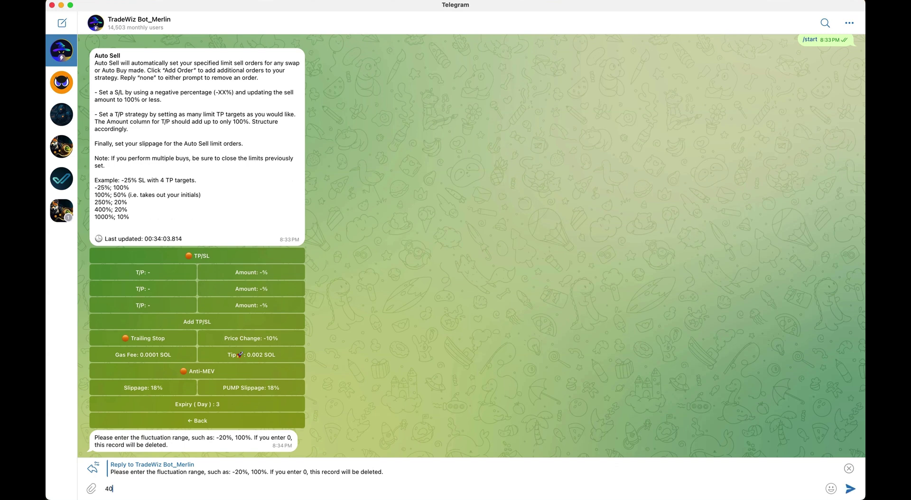
pyautogui.press('Return')
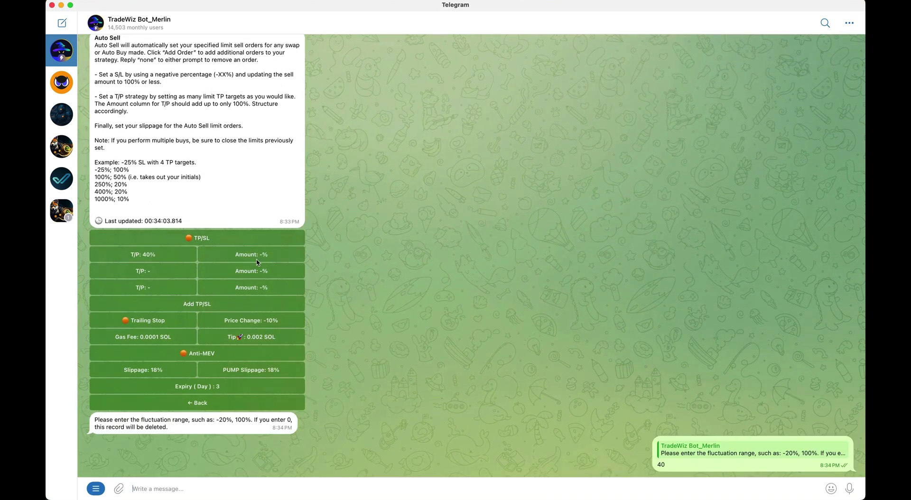
pyautogui.click(272, 322)
pyautogui.write('25')
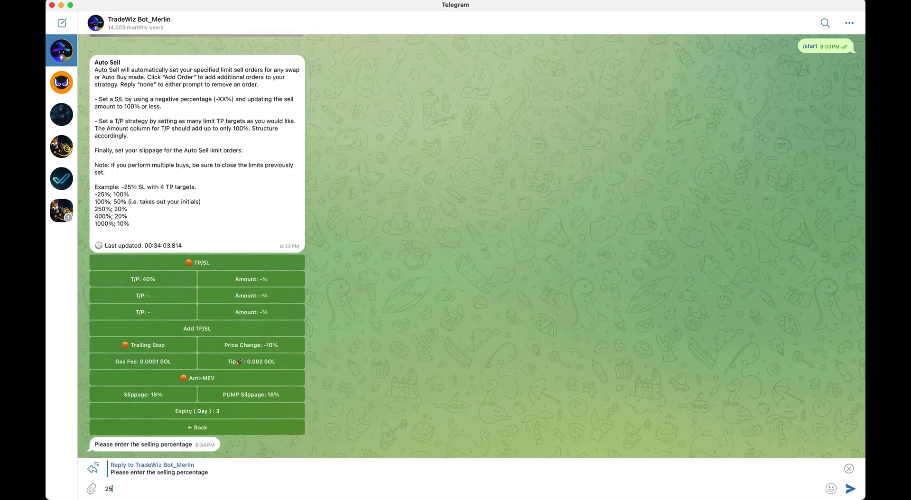
pyautogui.press('Return')
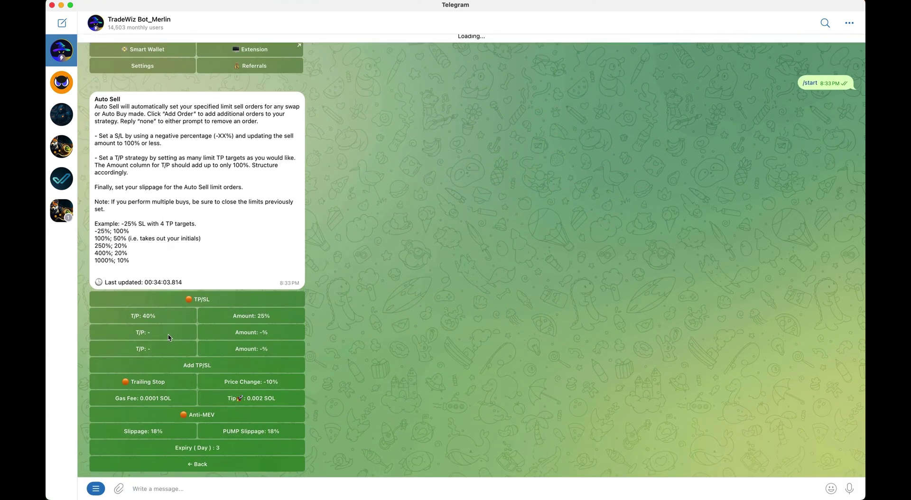
# Add take-profits at 80% selling 50% and at 130% selling 25%
pyautogui.click(143, 288)
pyautogui.write('80')
pyautogui.press('Return')
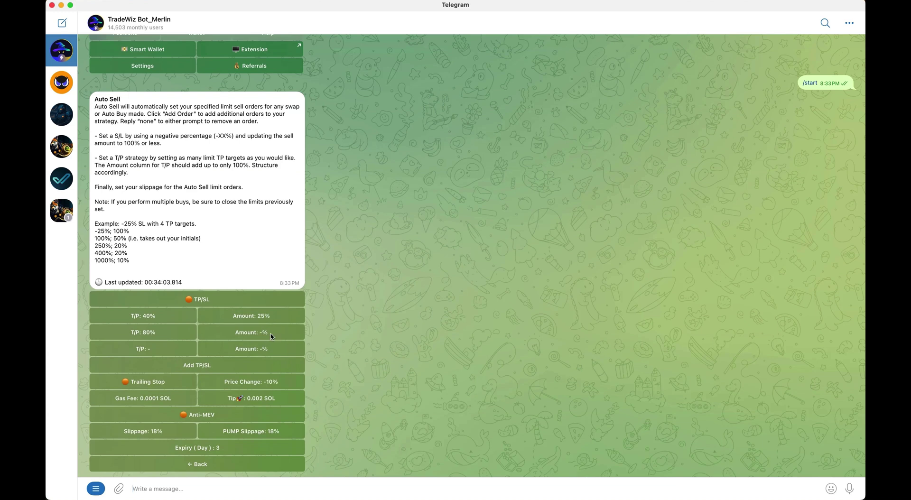
pyautogui.click(272, 337)
pyautogui.write('50')
pyautogui.press('Return')
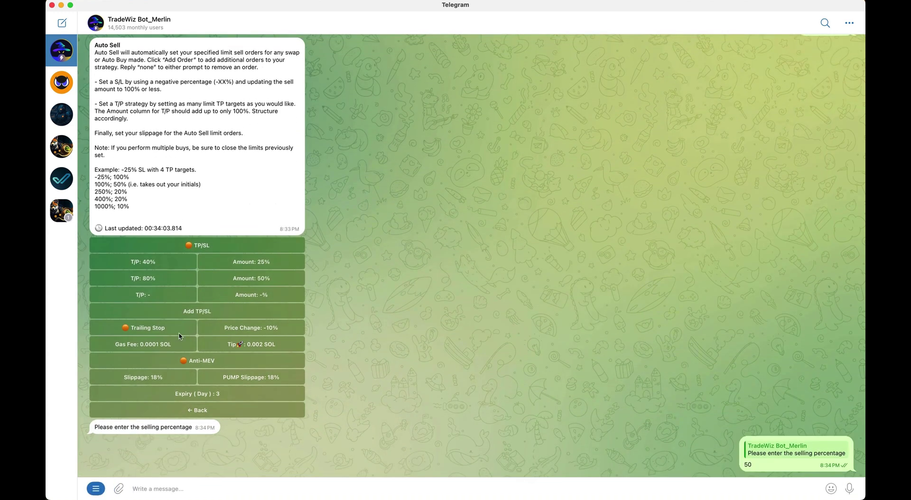
pyautogui.click(172, 351)
pyautogui.write('130')
pyautogui.press('Return')
pyautogui.click(264, 351)
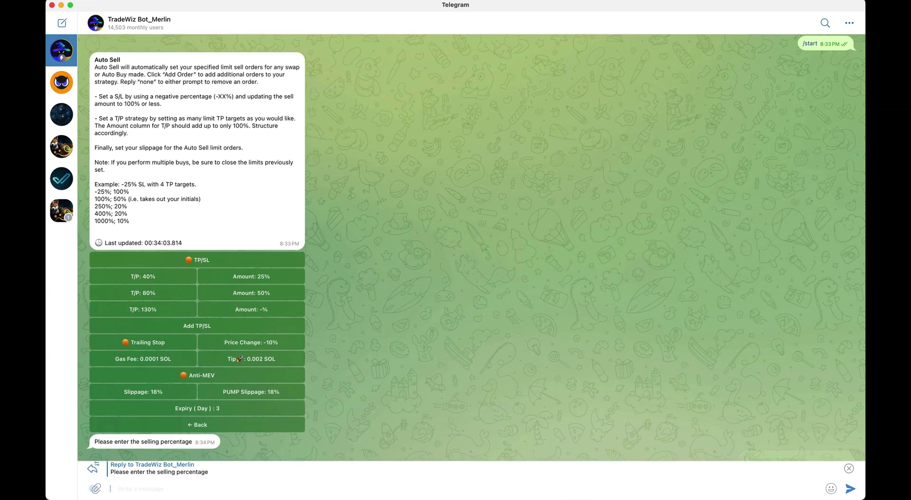
pyautogui.write('25')
pyautogui.press('Return')
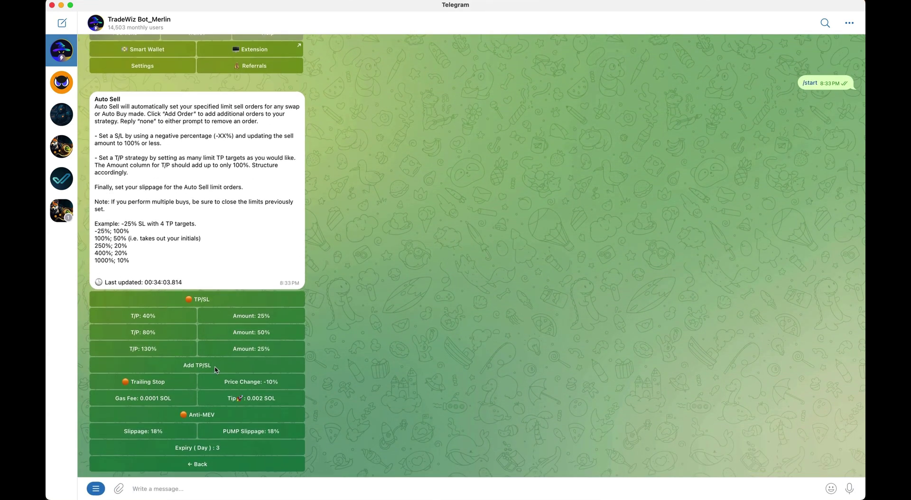
# Add a -30% stop loss that sells 100%, then switch TP/SL on
pyautogui.click(216, 368)
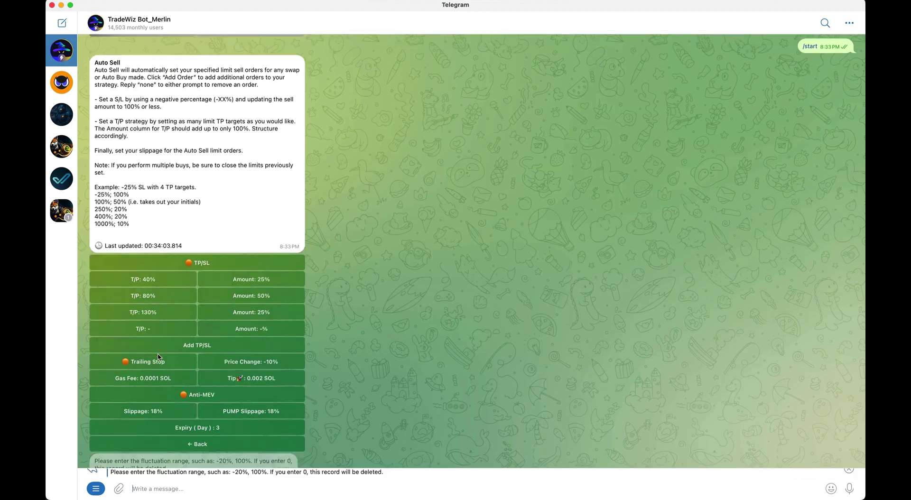
pyautogui.write('-')
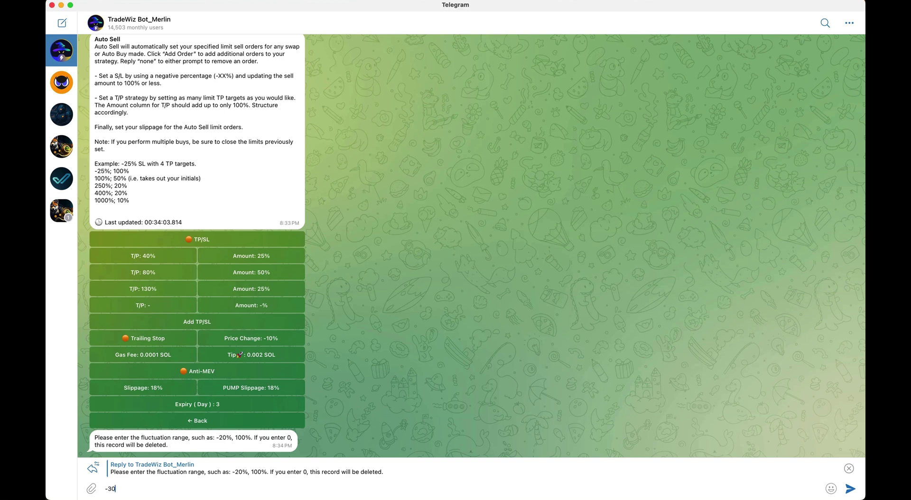
pyautogui.write('30')
pyautogui.press('Return')
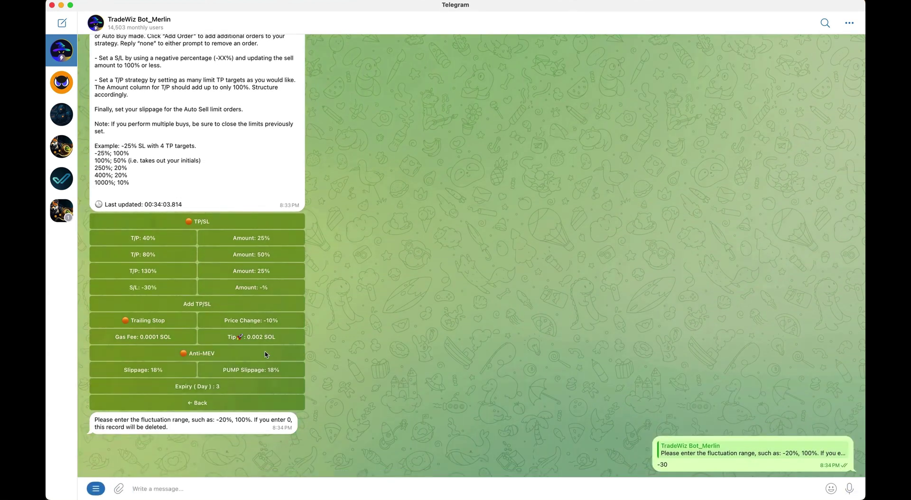
pyautogui.write('100')
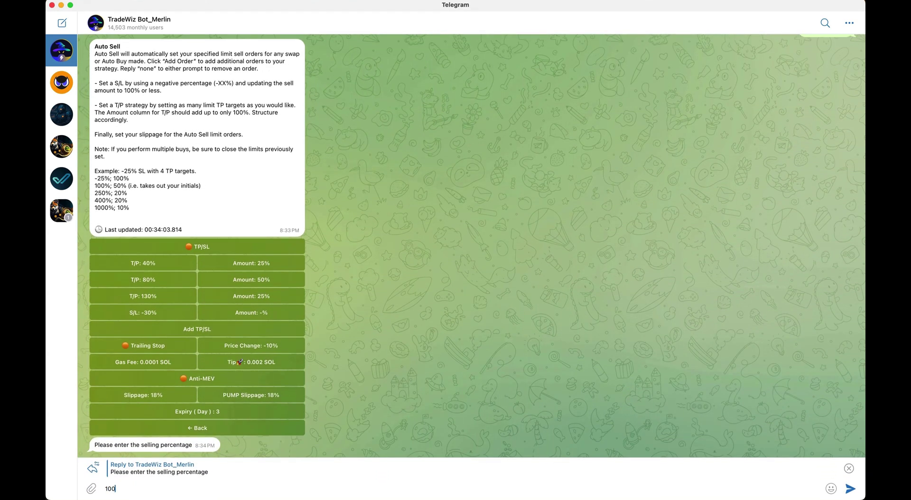
pyautogui.press('Return')
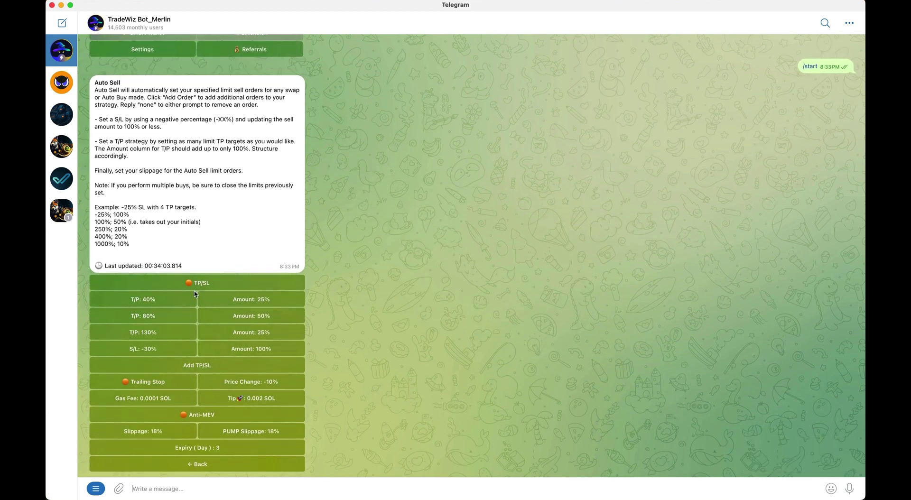
pyautogui.click(190, 285)
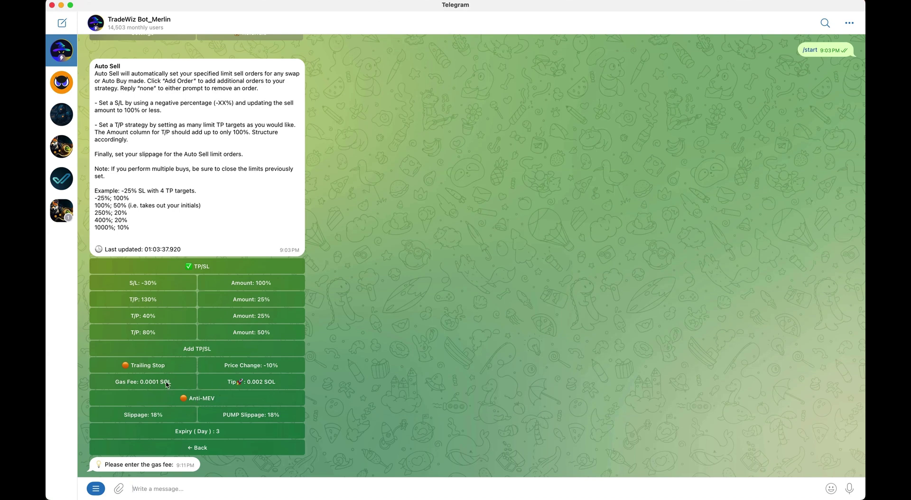
# Change the Auto Sell tip to 0 SOL and the sell slippage to 20%
pyautogui.click(261, 382)
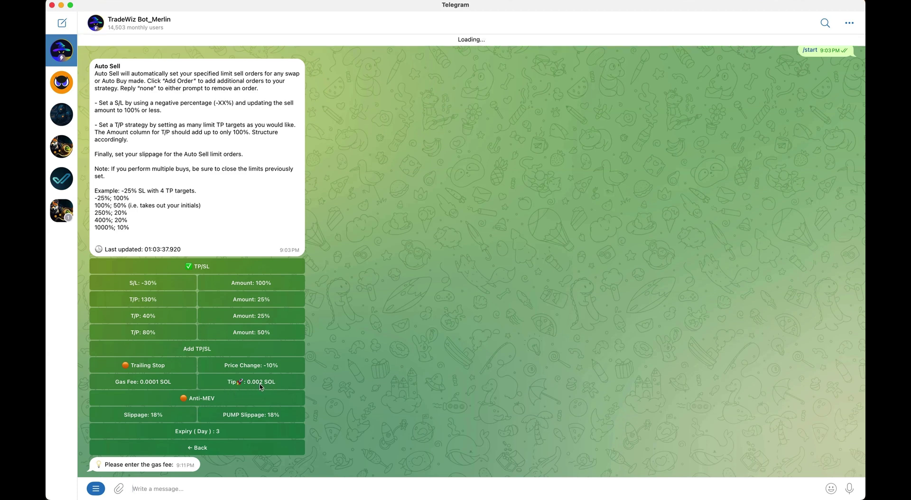
pyautogui.write('0')
pyautogui.press('Return')
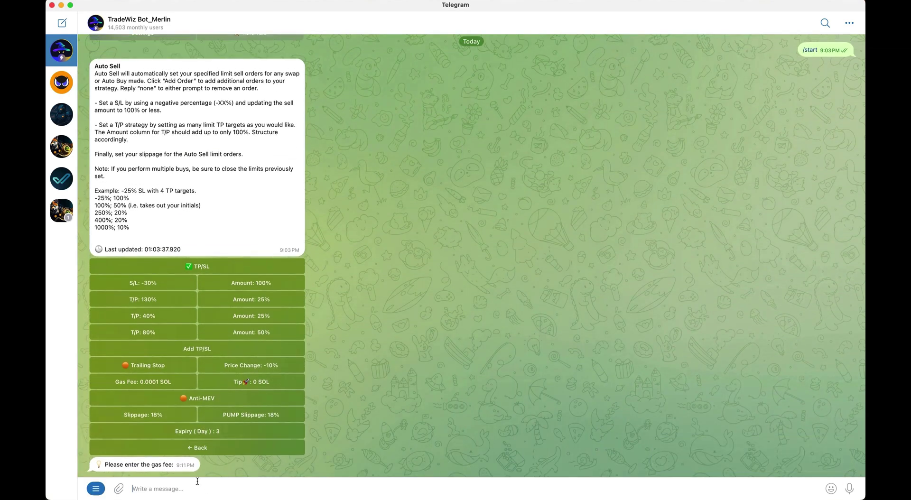
pyautogui.click(184, 413)
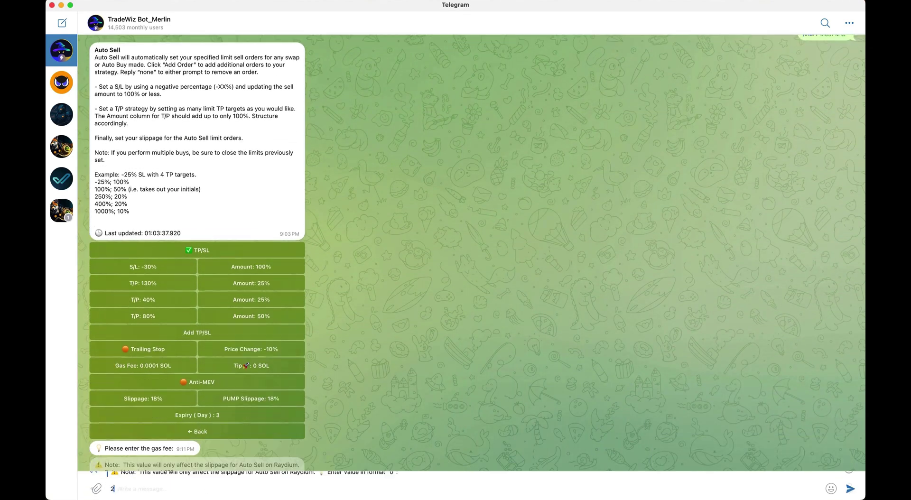
pyautogui.write('20')
pyautogui.press('Return')
# Set the PUMP slippage to 20%
pyautogui.click(251, 354)
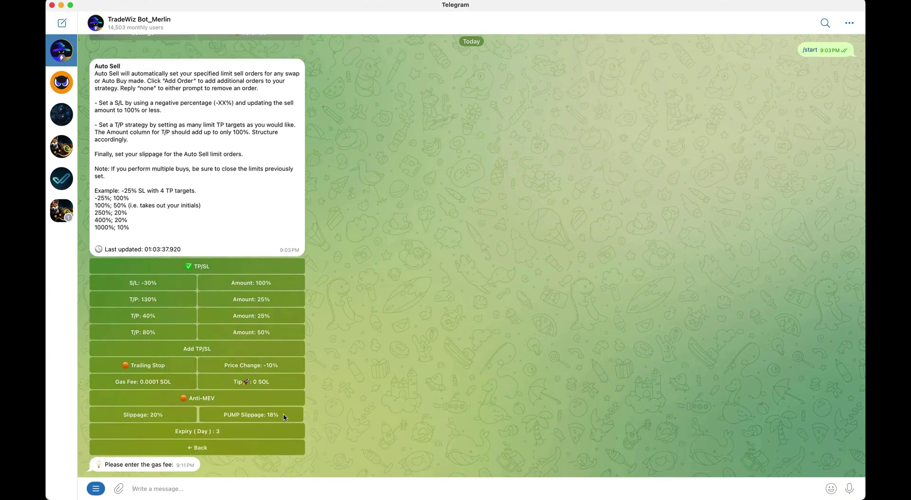
pyautogui.write('20')
pyautogui.press('Return')
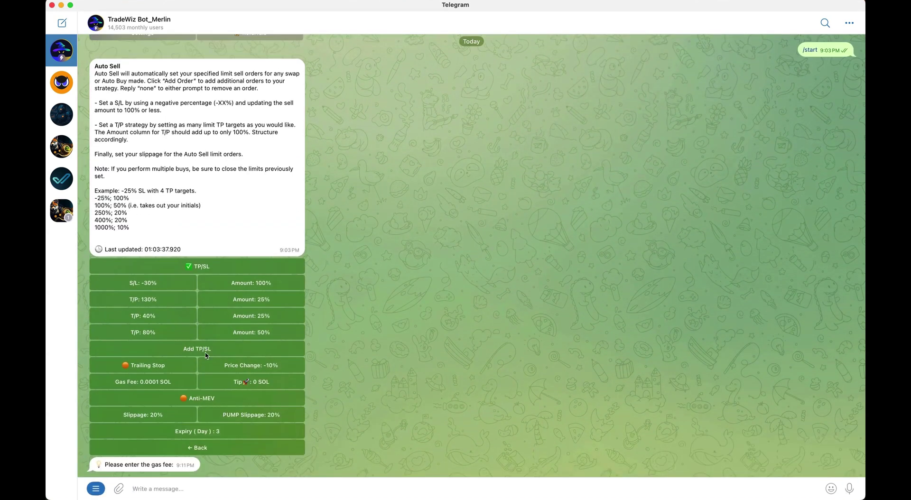
# Give the trailing stop a 10% price change and turn the trailing stop on
pyautogui.click(252, 365)
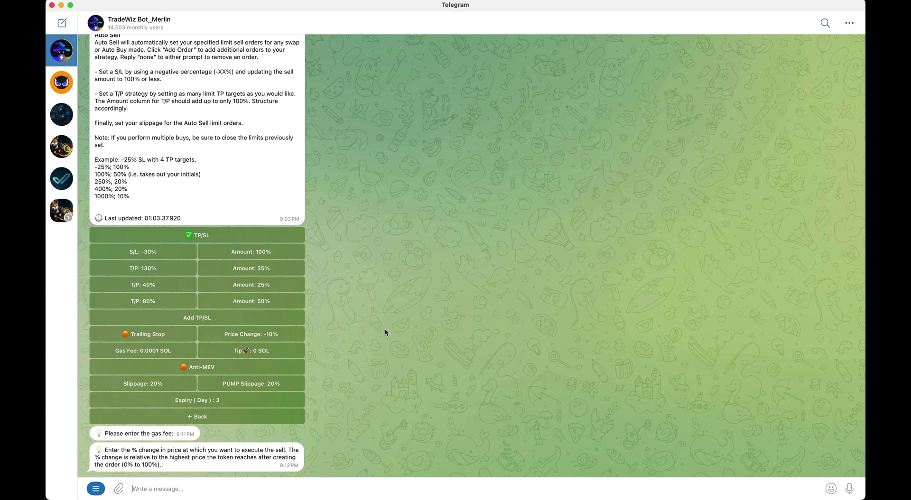
pyautogui.click(259, 337)
pyautogui.write('20')
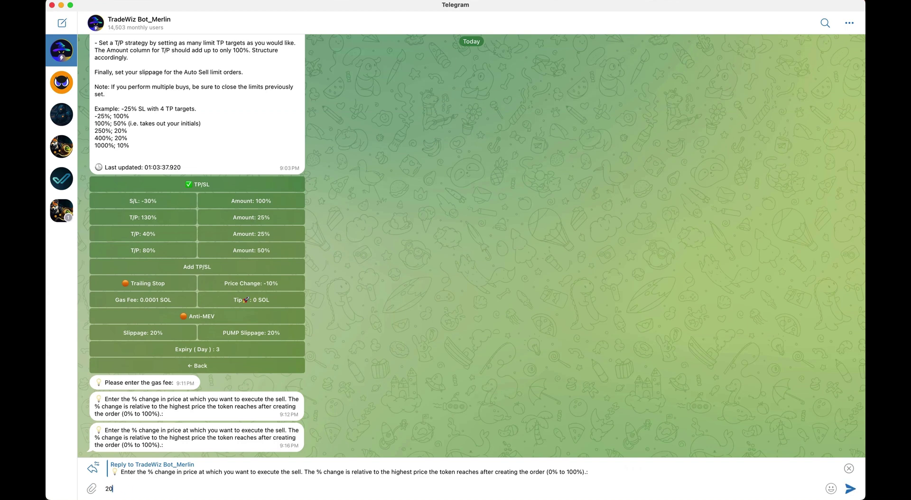
pyautogui.press('Return')
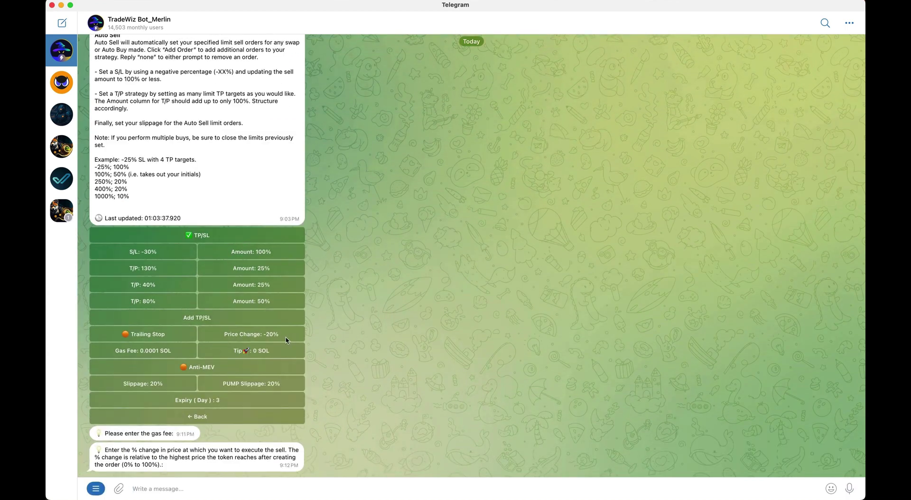
pyautogui.click(287, 338)
pyautogui.write('10')
pyautogui.press('Return')
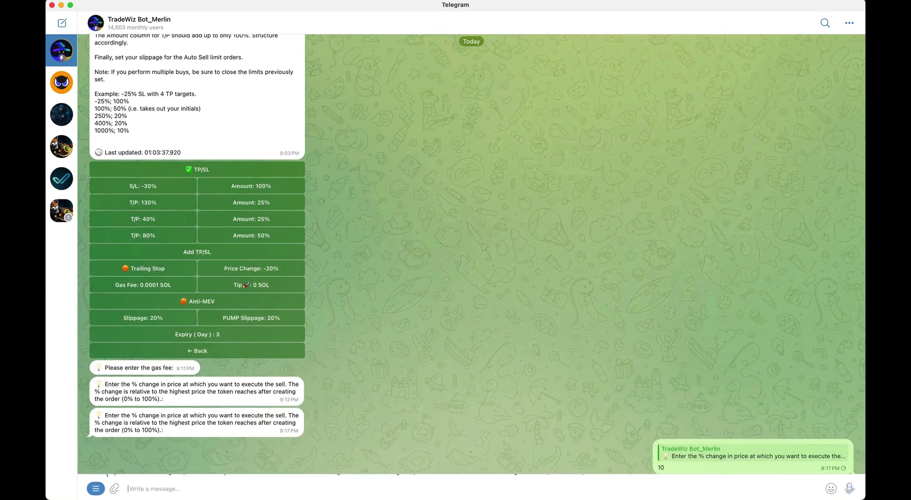
pyautogui.click(149, 338)
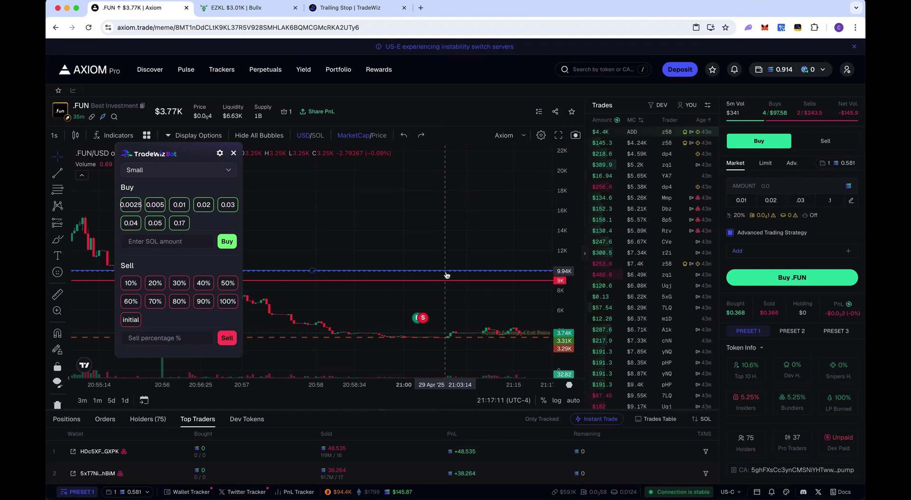
# Move one horizontal chart line to 20K and the red line to 18000 via their settings
pyautogui.click(474, 284)
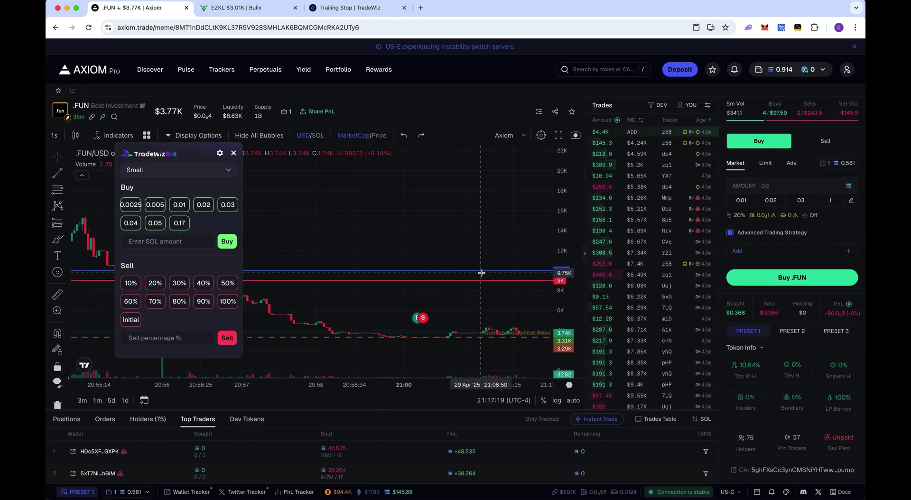
pyautogui.doubleClick(481, 281)
pyautogui.write('20000.00')
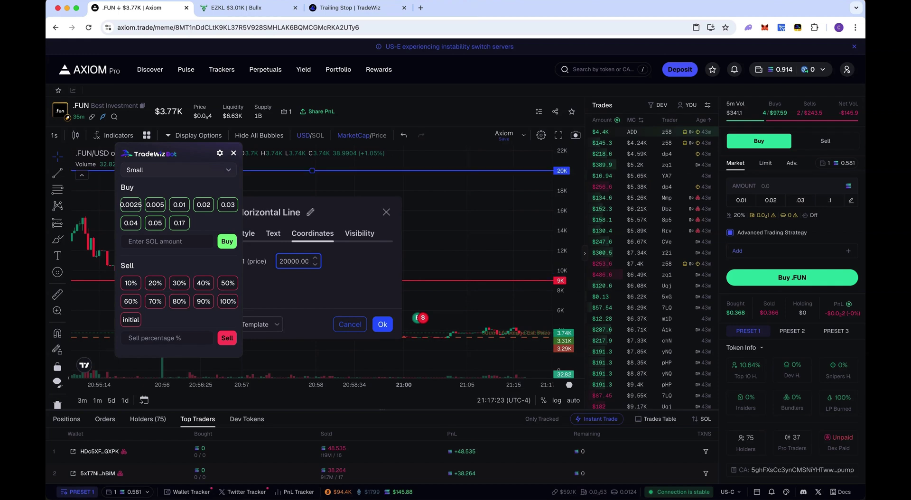
pyautogui.click(383, 324)
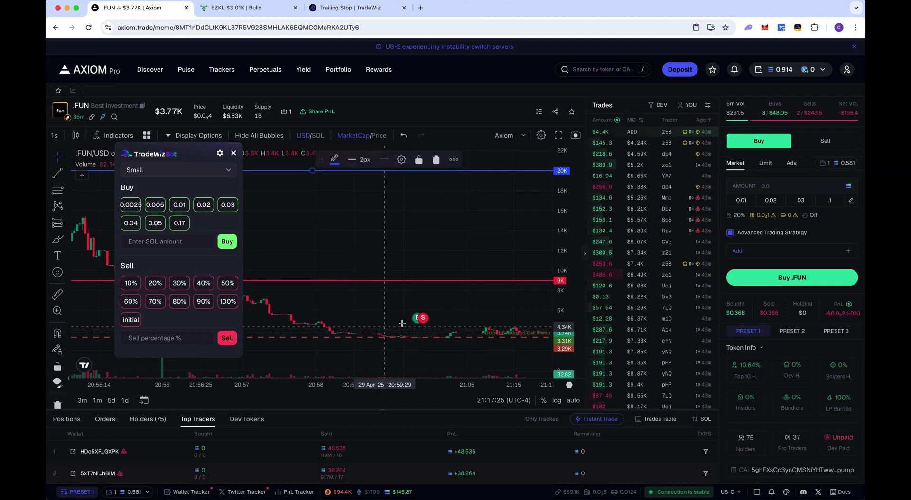
pyautogui.doubleClick(455, 281)
pyautogui.write('18000')
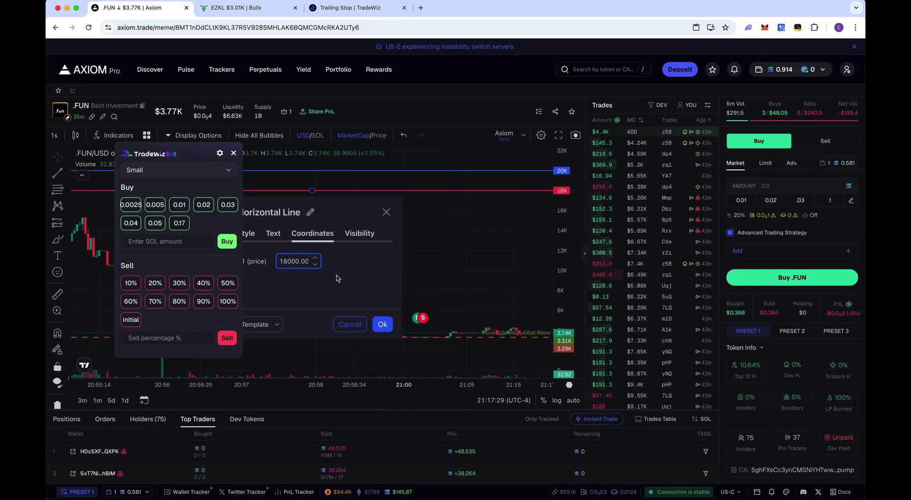
pyautogui.click(388, 213)
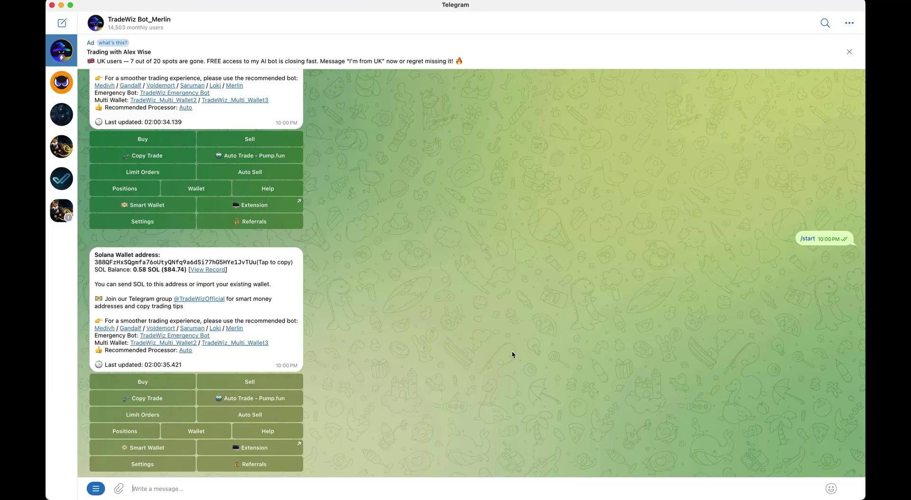
# Send the Lingagu contract address to the bot and switch its panel to limit orders
pyautogui.press('super+v')
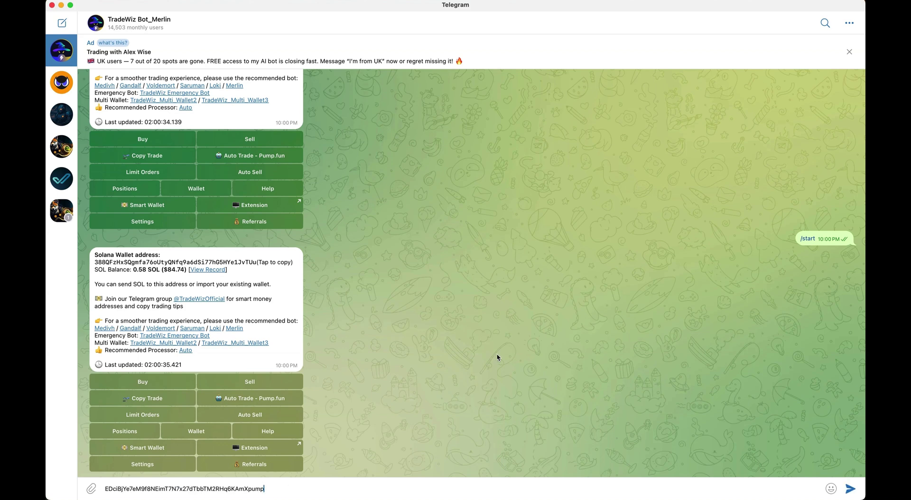
pyautogui.press('Return')
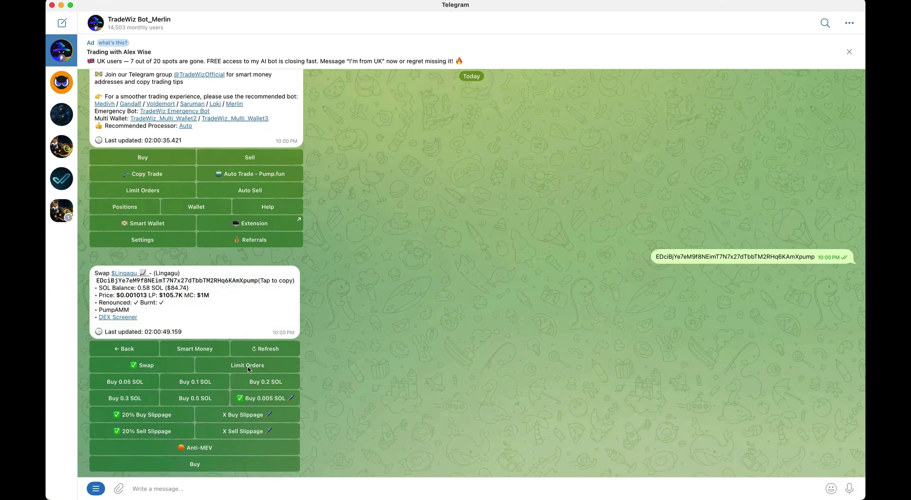
pyautogui.click(249, 366)
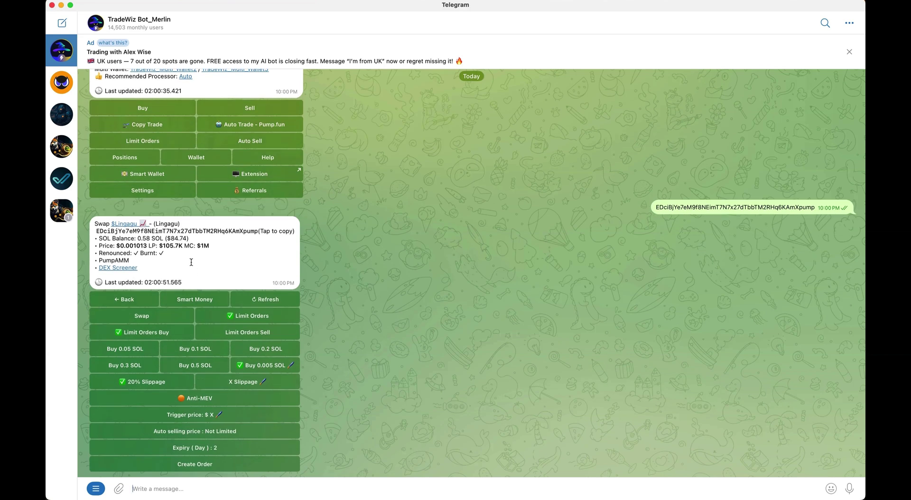
pyautogui.moveTo(184, 246); pyautogui.dragTo(222, 244)
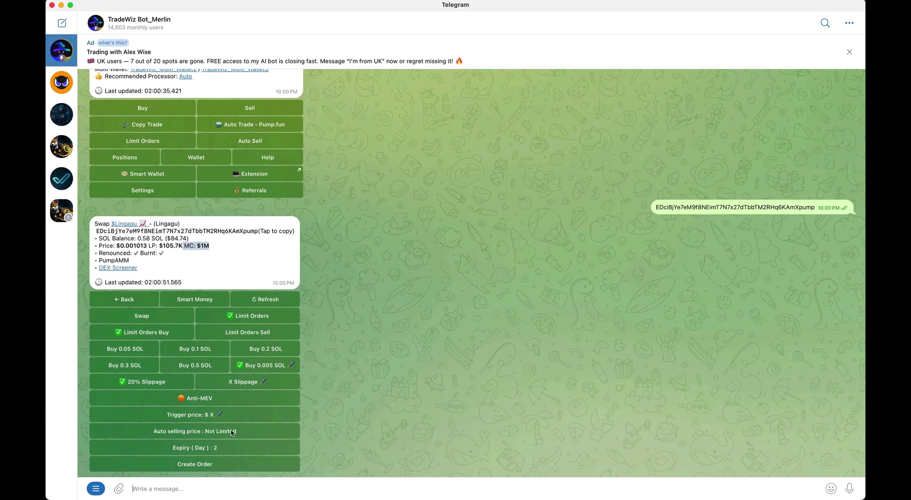
# Set a $600000 trigger price and place a 0.05 SOL limit buy order
pyautogui.click(222, 416)
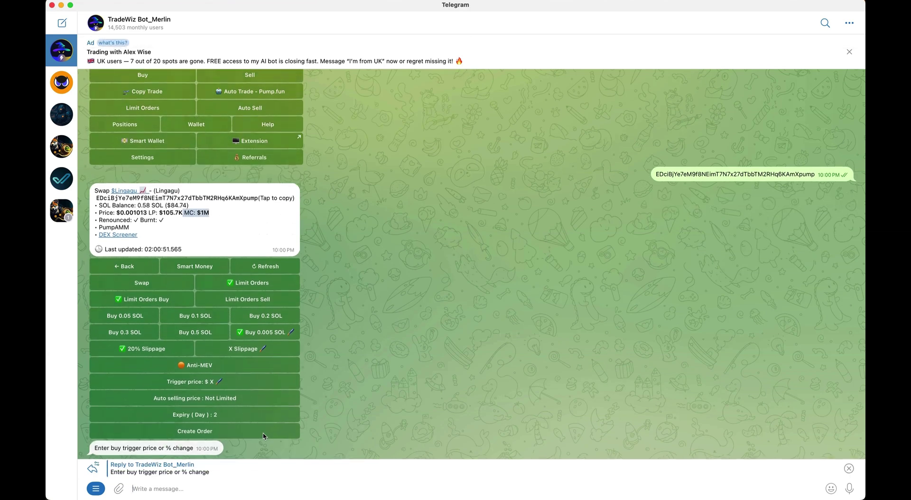
pyautogui.write('6000')
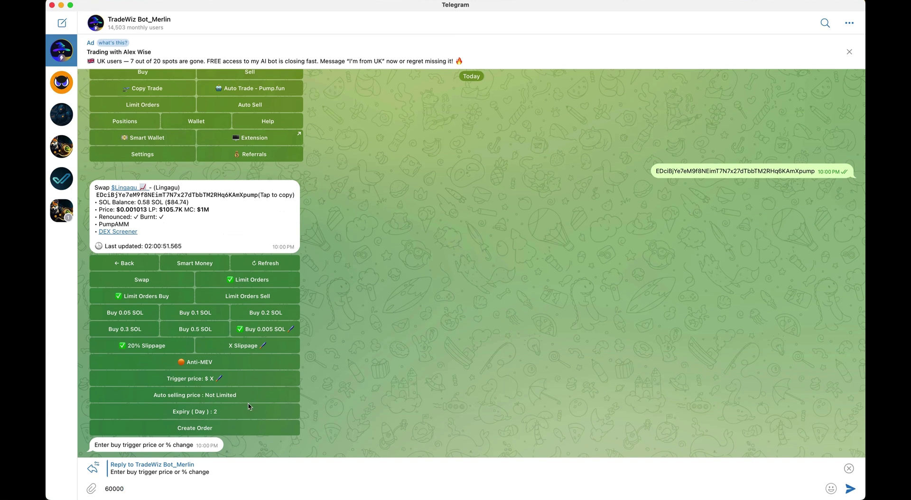
pyautogui.write('0')
pyautogui.press('Return')
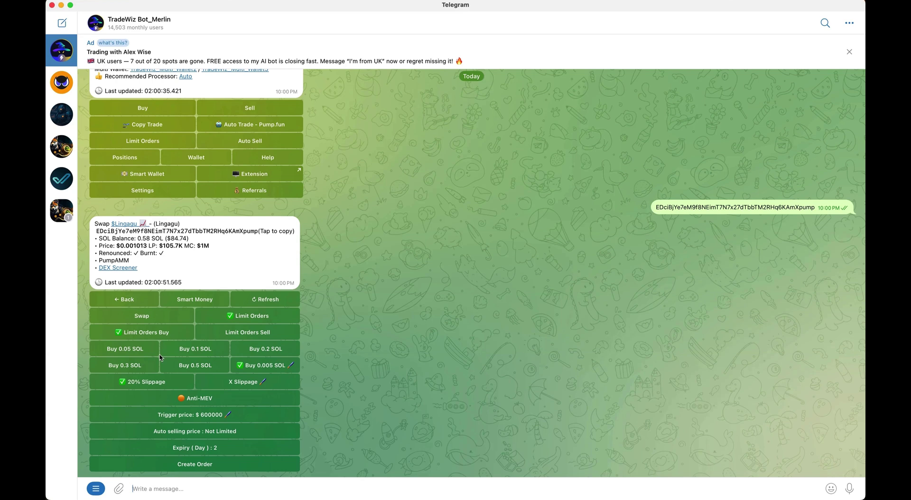
pyautogui.click(141, 352)
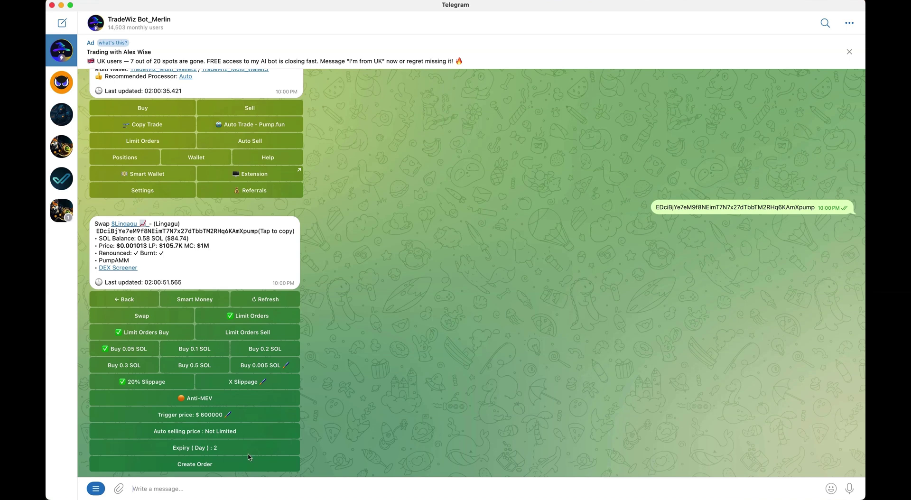
pyautogui.click(195, 465)
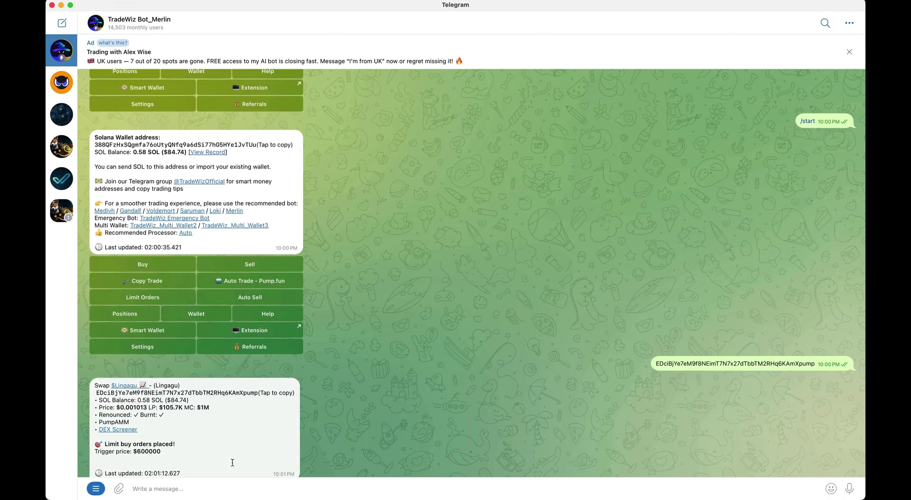
pyautogui.hotkey('ctrl', 'Left')
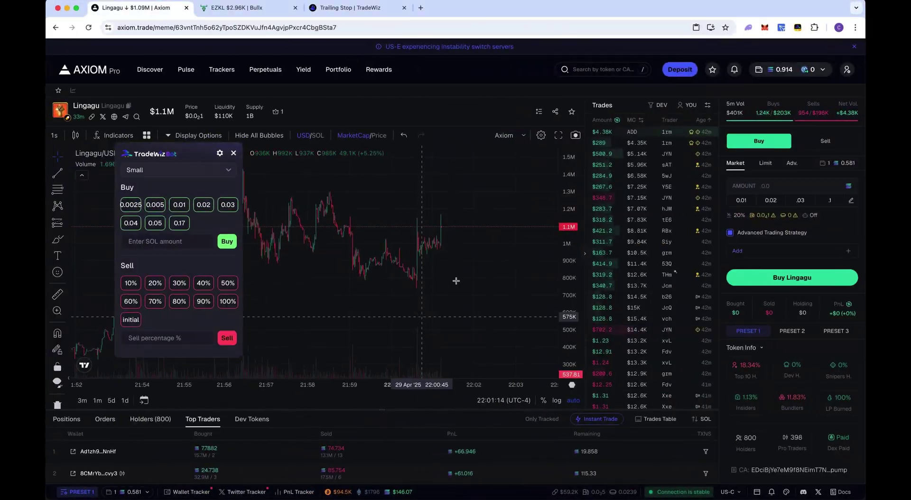
# Back in Telegram, list the active limit orders and close the Lingagu 0.05 SOL order
pyautogui.hotkey('ctrl', 'Right')
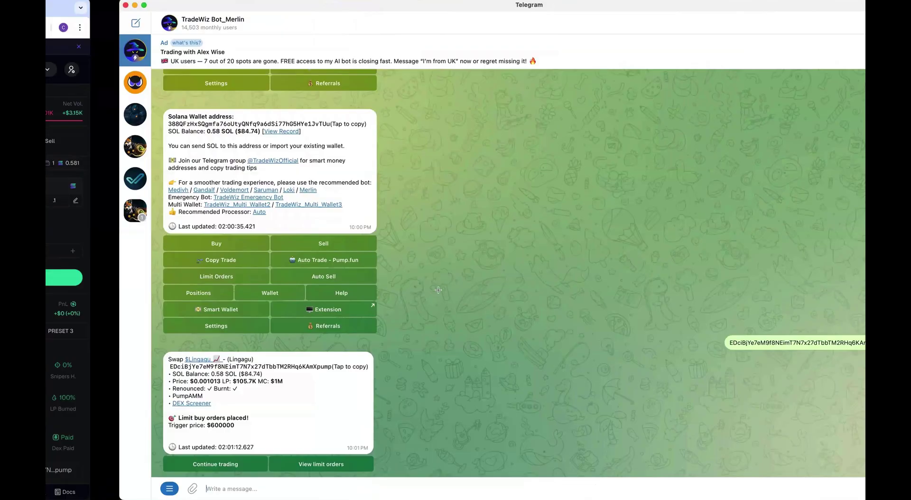
pyautogui.click(255, 465)
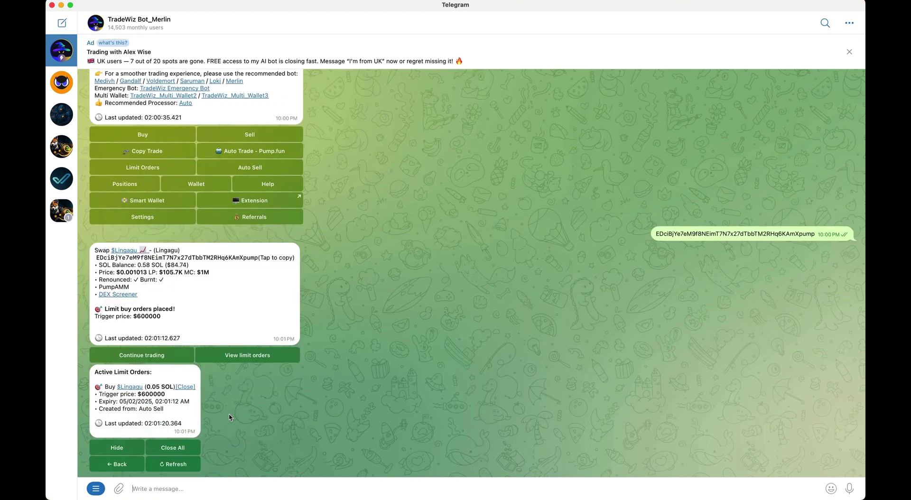
pyautogui.click(187, 388)
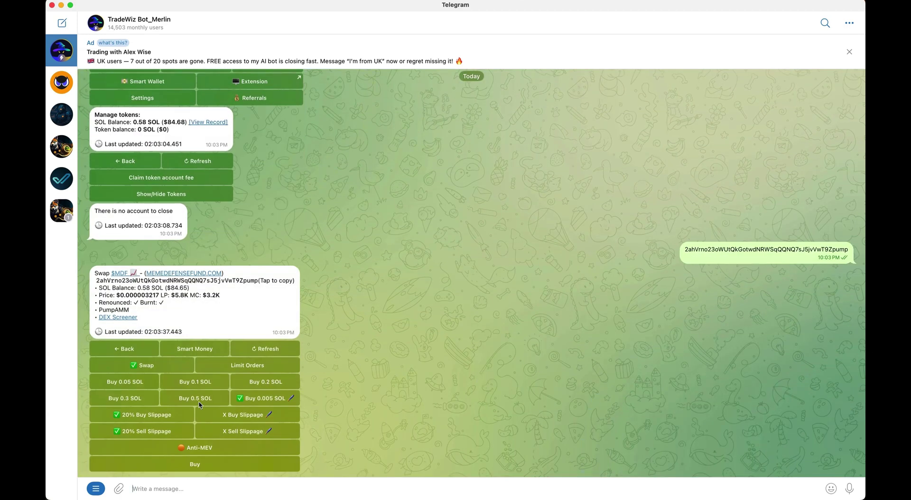
# Test-buy MDF, sell 100%, then claim the 0.002 token account fee from /positions
pyautogui.click(223, 460)
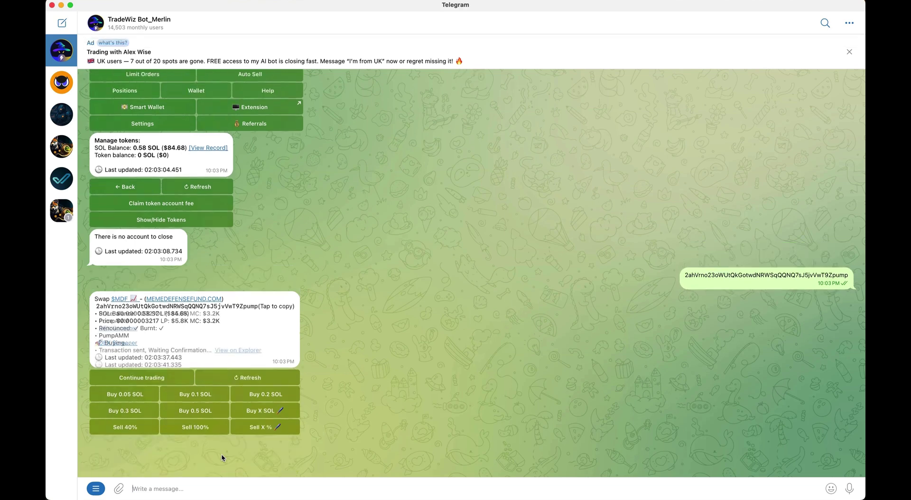
pyautogui.click(207, 468)
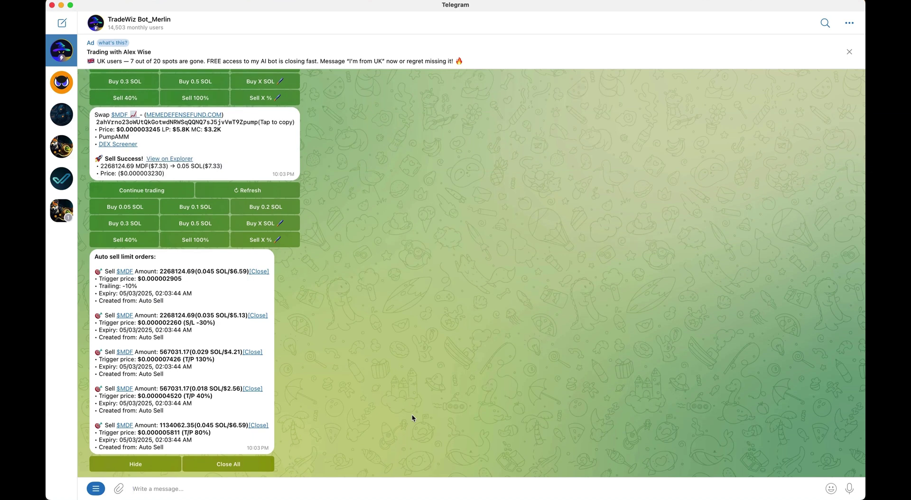
pyautogui.write('/')
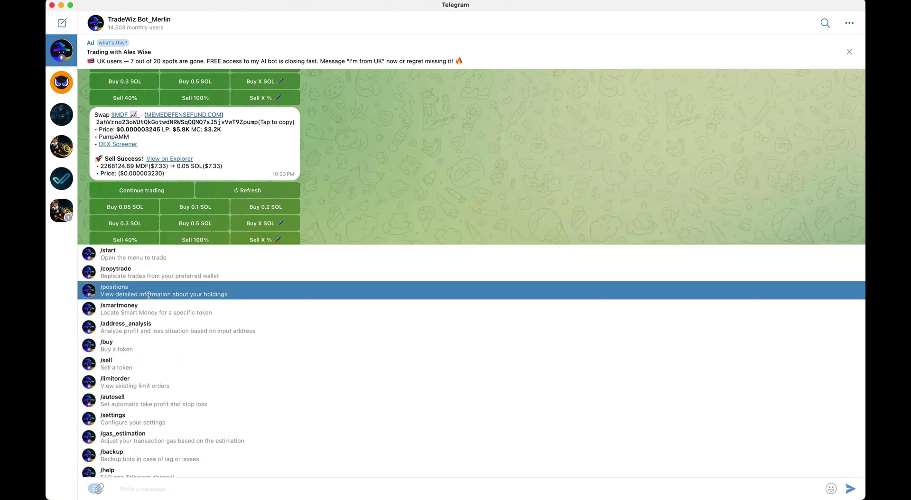
pyautogui.click(142, 290)
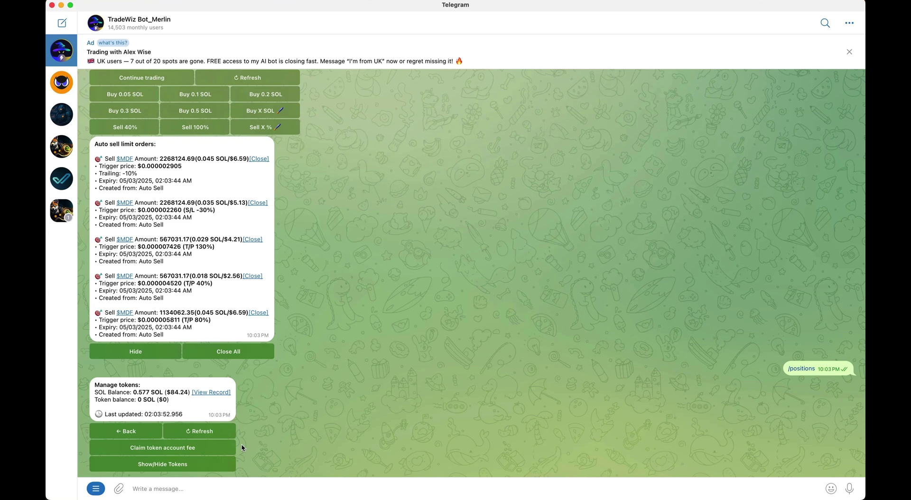
pyautogui.click(219, 452)
pyautogui.moveTo(138, 433); pyautogui.dragTo(154, 434)
pyautogui.click(247, 465)
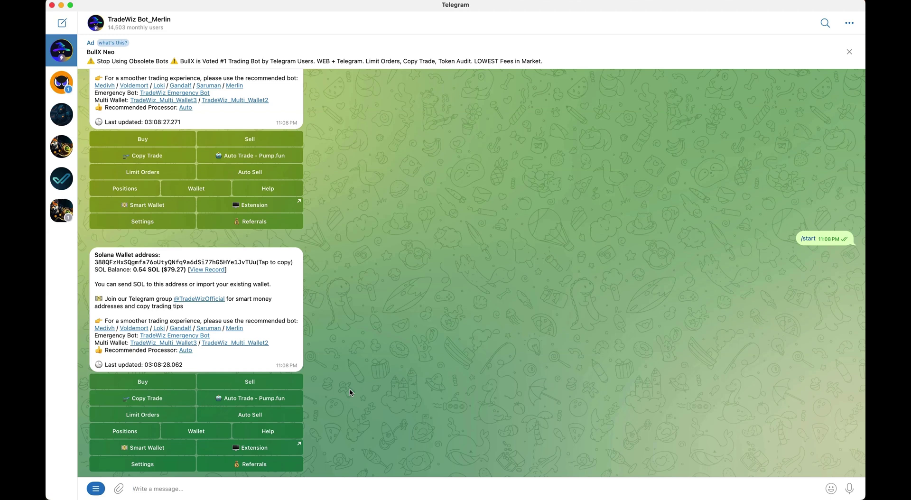
# Add a new copy-trade setup tagged '60% Win Rate'
pyautogui.click(173, 403)
pyautogui.click(198, 372)
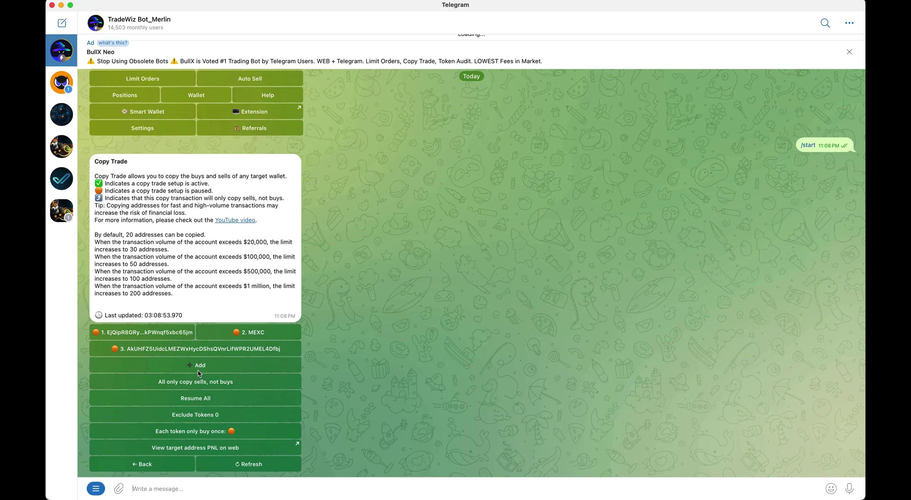
pyautogui.click(179, 266)
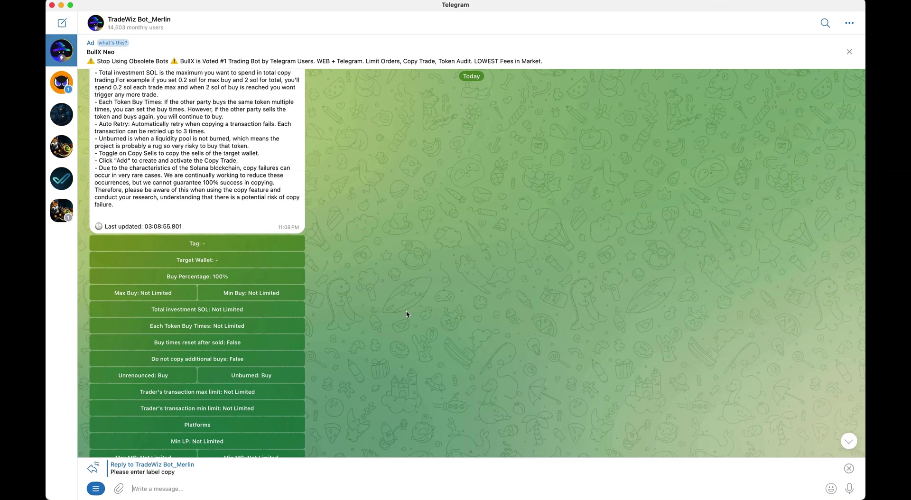
pyautogui.write('60% ')
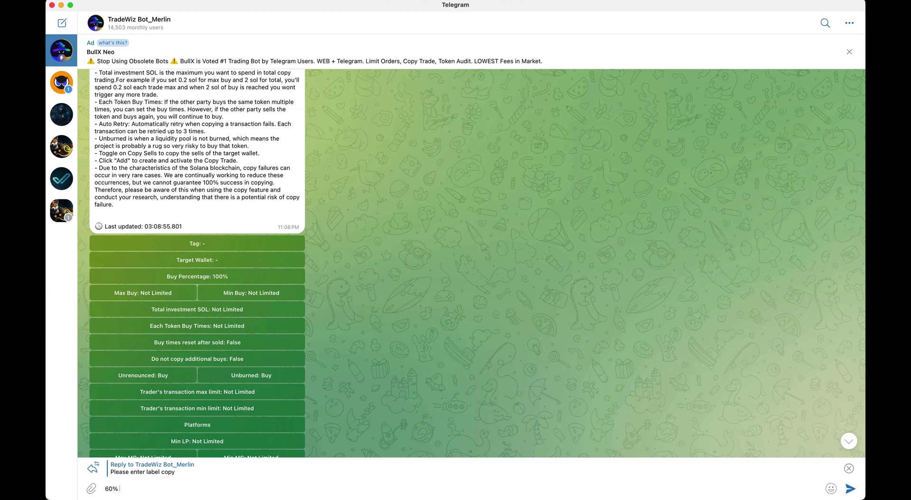
pyautogui.write('Win Rate')
pyautogui.press('Return')
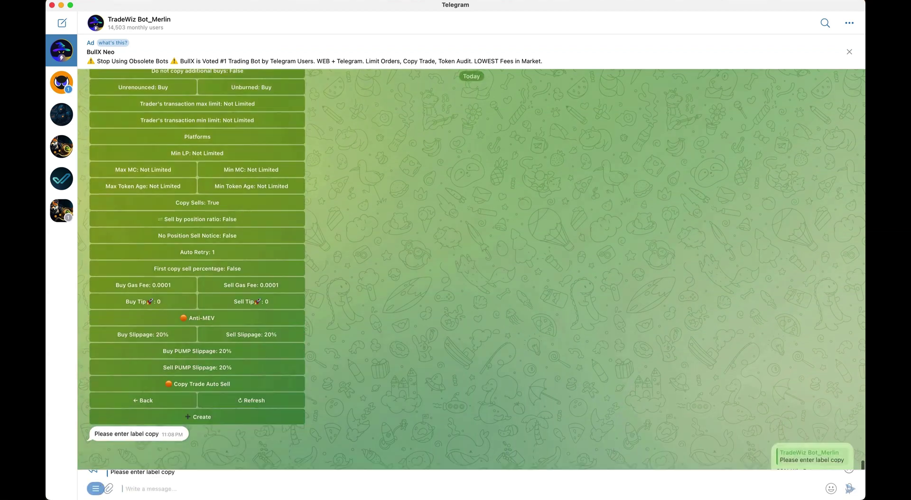
# Set the copy-trade target wallet to the pasted address and start the Min Buy setting
pyautogui.click(244, 163)
pyautogui.write('CWtcf7v5Cy5Yu6pm29H1uXKAZJ9HmEYTr7KeUbXLt3nP')
pyautogui.press('Return')
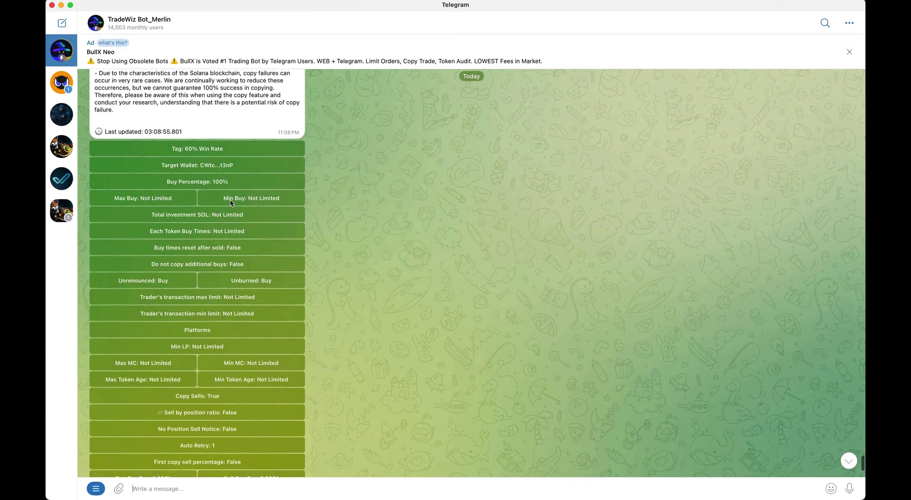
pyautogui.click(236, 199)
# Send 0.1 as the minimum buy and set Max Buy to 0.1
pyautogui.write('.1')
pyautogui.press('Return')
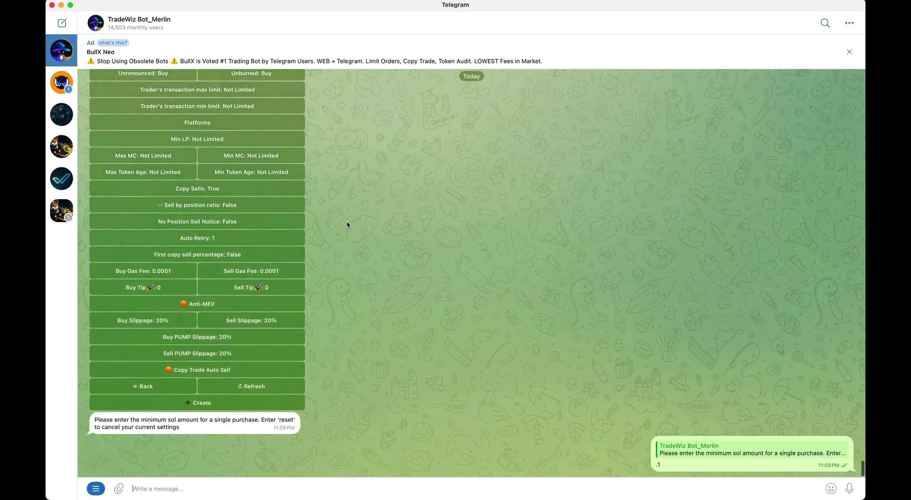
pyautogui.click(153, 229)
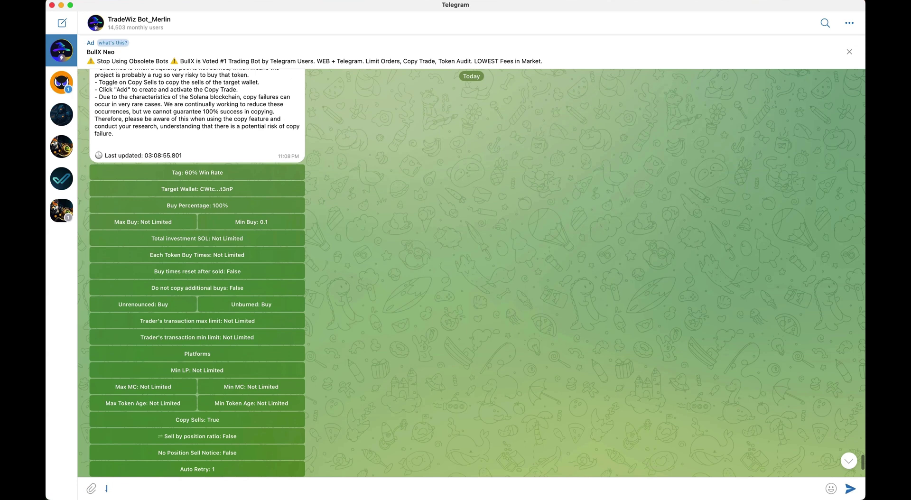
pyautogui.press('Return')
pyautogui.scroll(2, 330, 246)
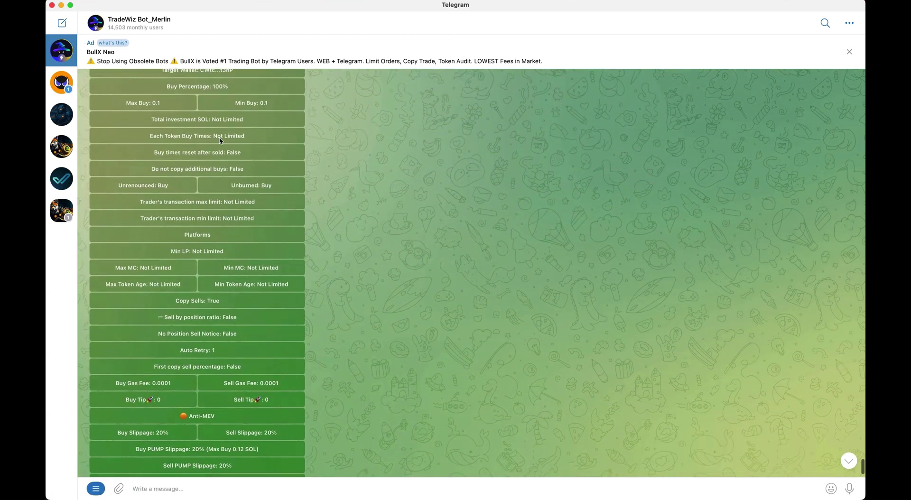
pyautogui.scroll(2, 209, 133)
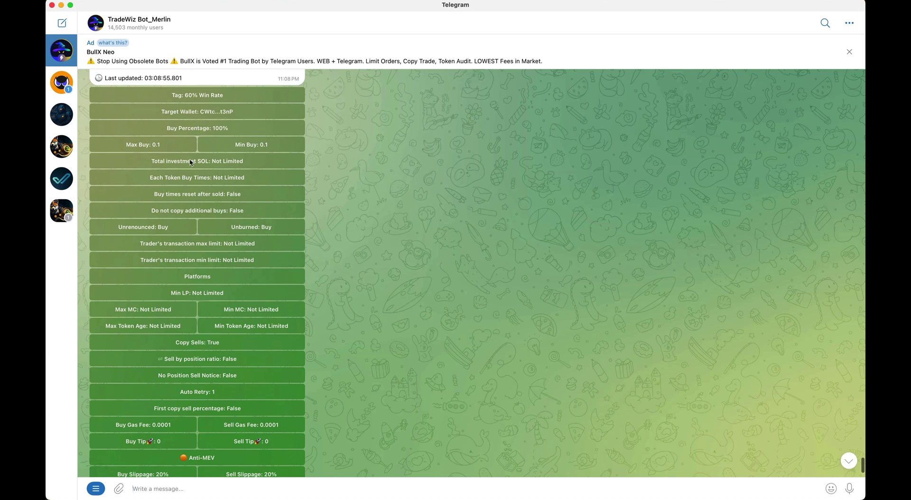
# Set total investment to 0.4 SOL, reset it to Not Limited, then begin Each Token Buy Times
pyautogui.click(239, 164)
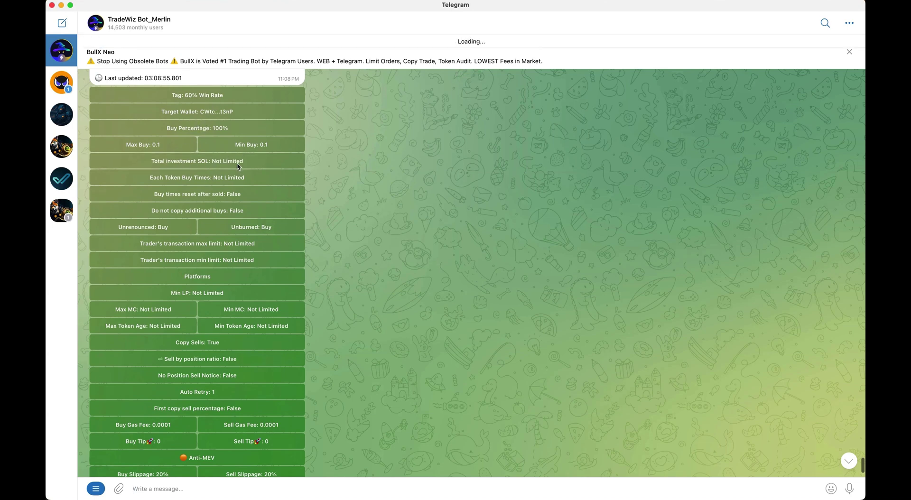
pyautogui.write('0.4')
pyautogui.press('Return')
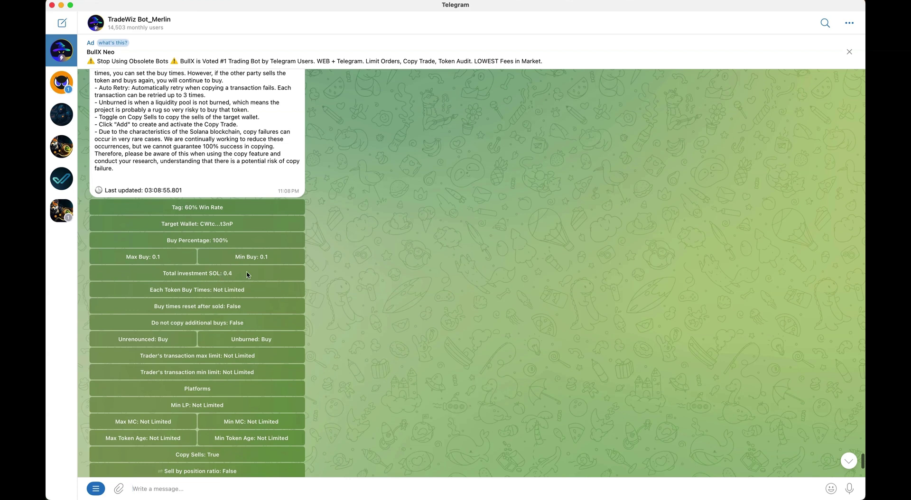
pyautogui.scroll(-1, 229, 314)
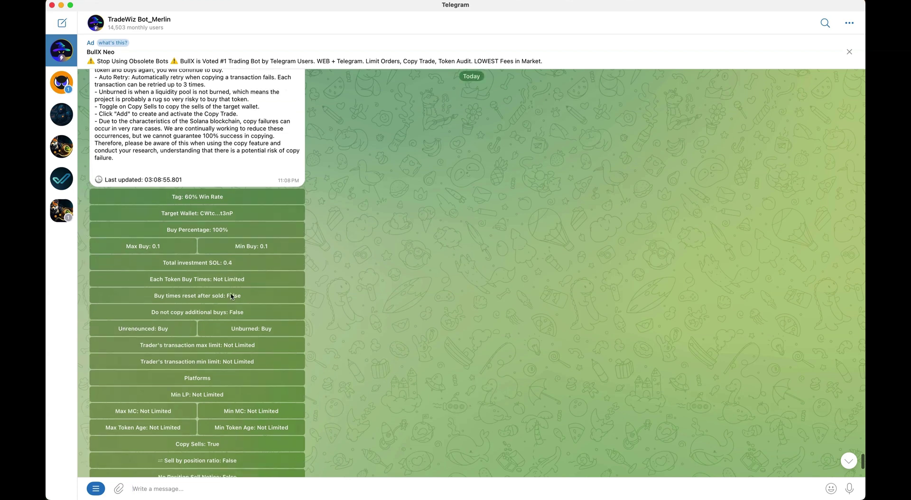
pyautogui.click(232, 263)
pyautogui.write('reset')
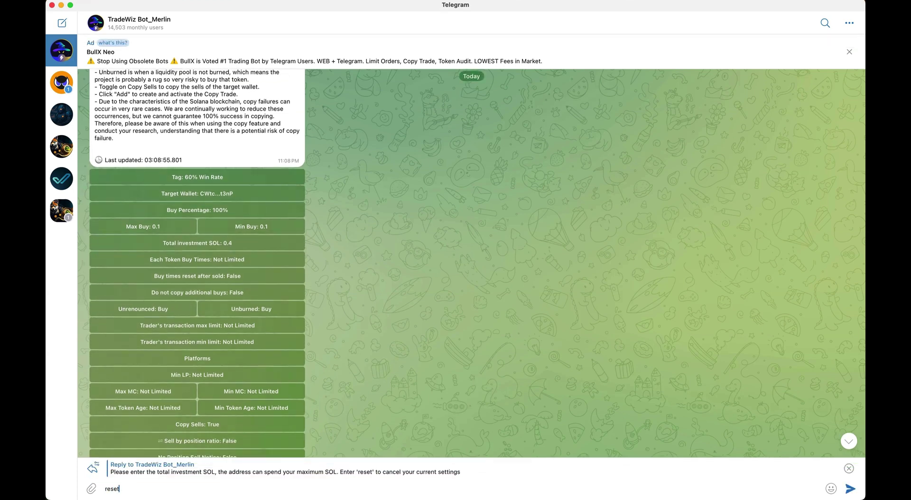
pyautogui.press('Return')
pyautogui.scroll(1, 319, 309)
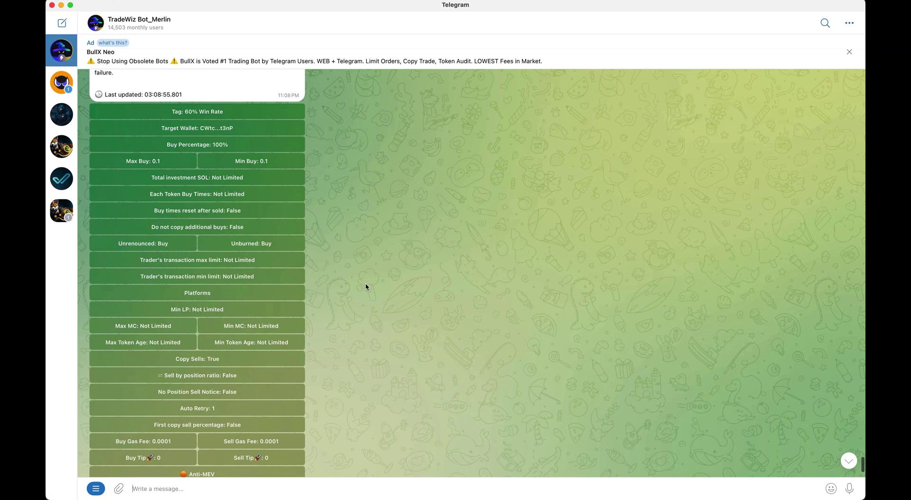
pyautogui.click(236, 196)
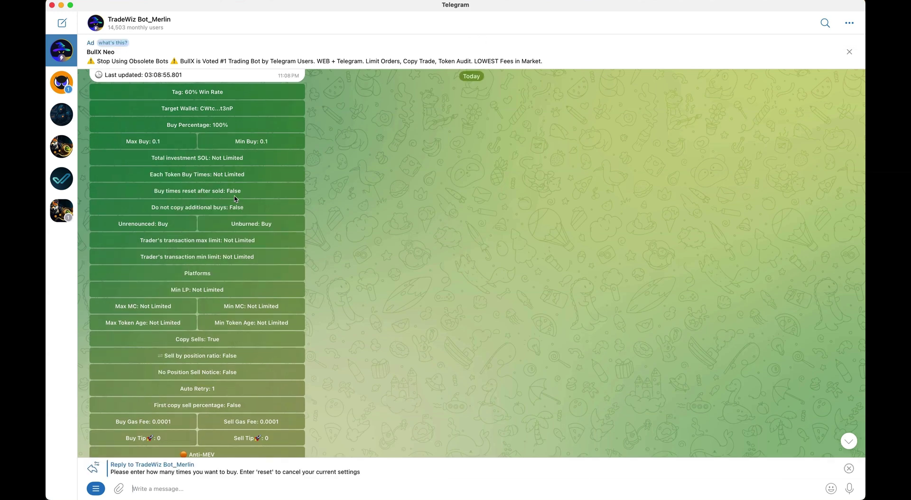